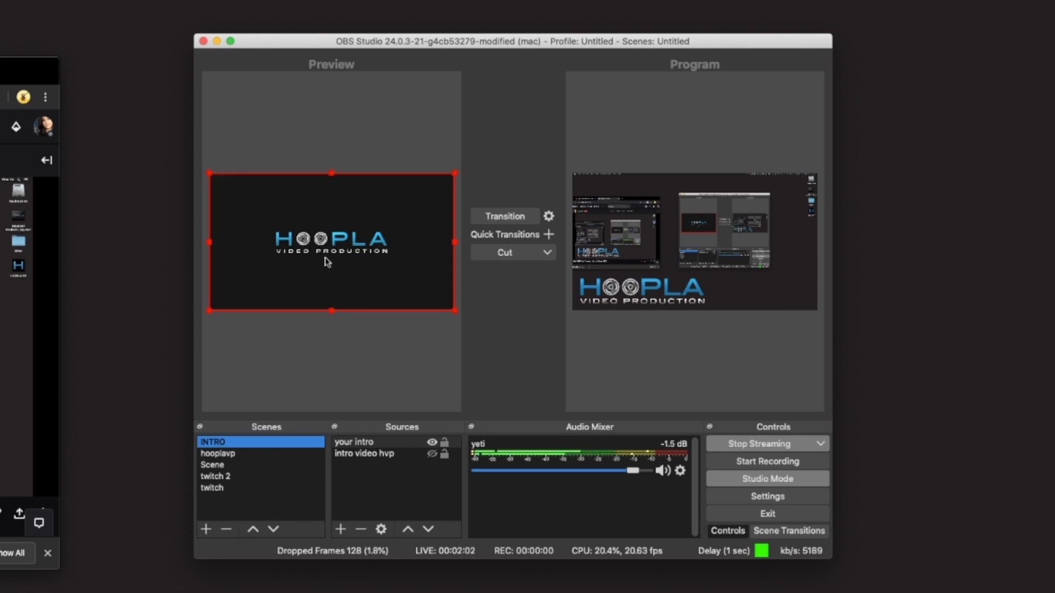
Step: Try to add a new scene named your intro
{"action": "left_click", "coordinate": [206, 532]}
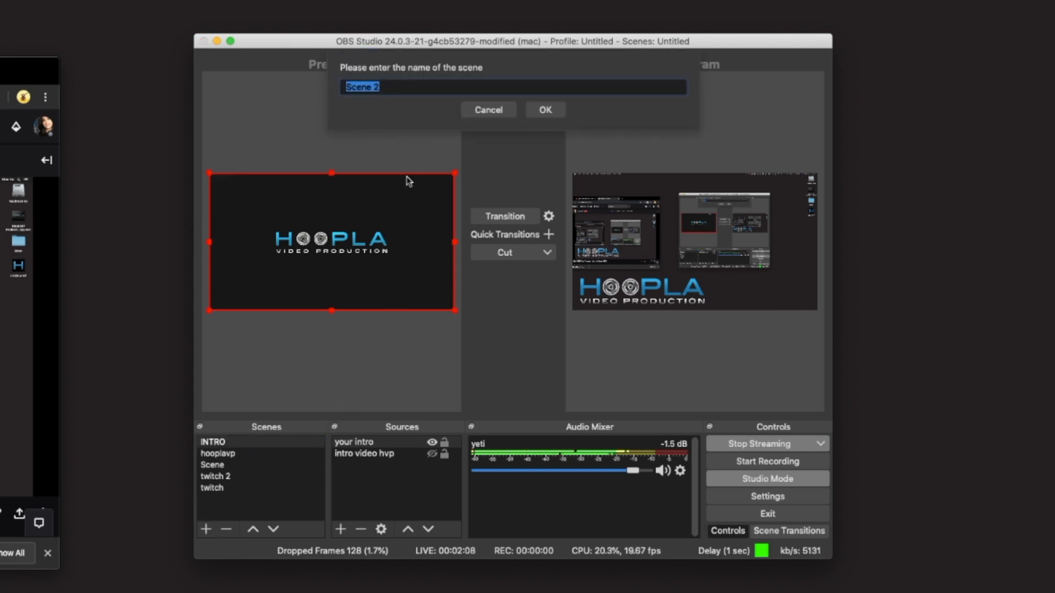
{"action": "type", "text": "your"}
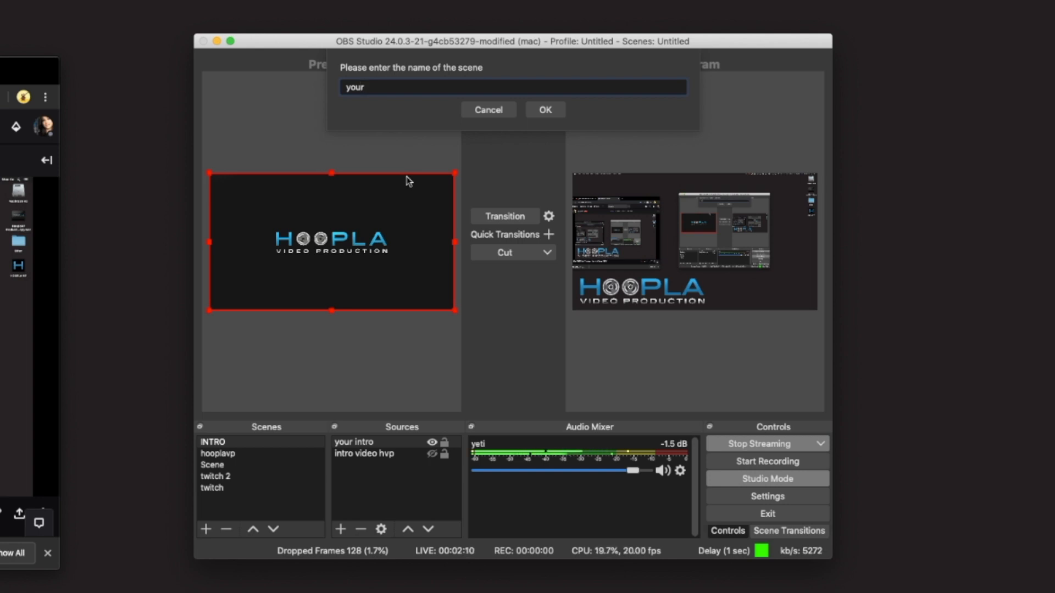
{"action": "type", "text": " intro"}
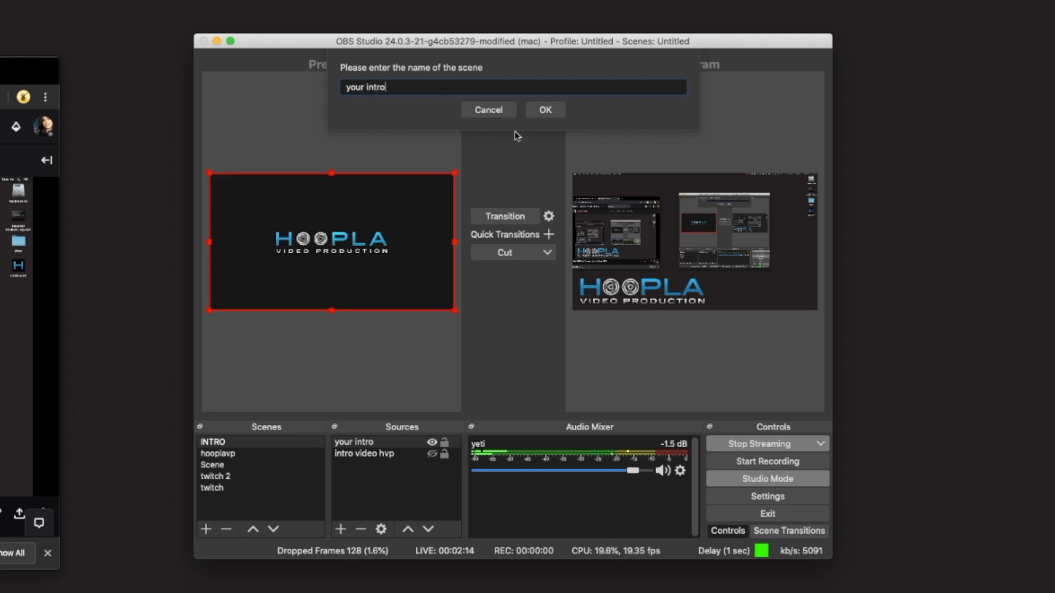
{"action": "left_click", "coordinate": [545, 110]}
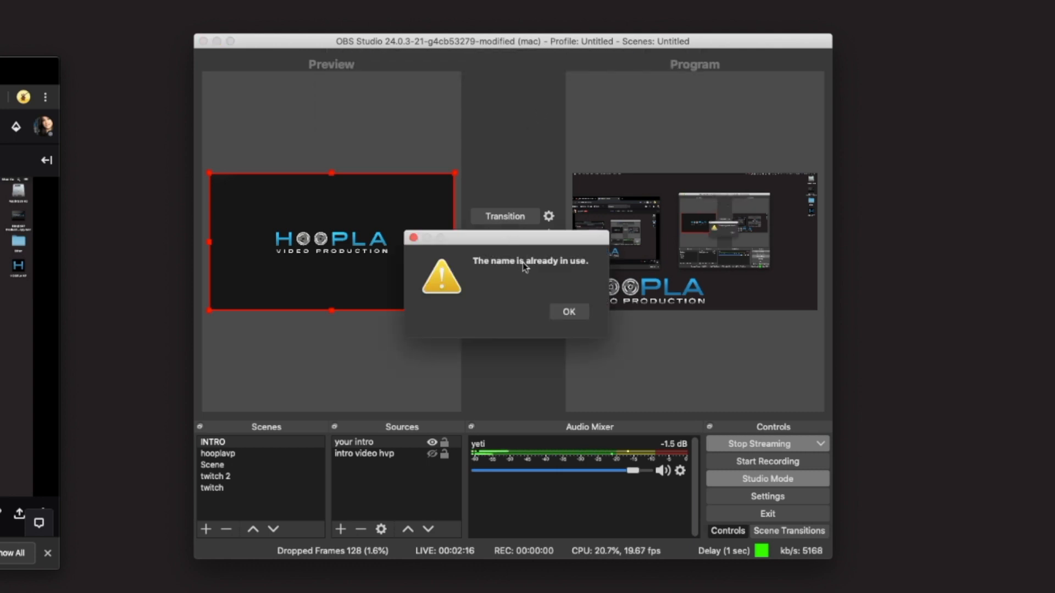
{"action": "left_click", "coordinate": [564, 313]}
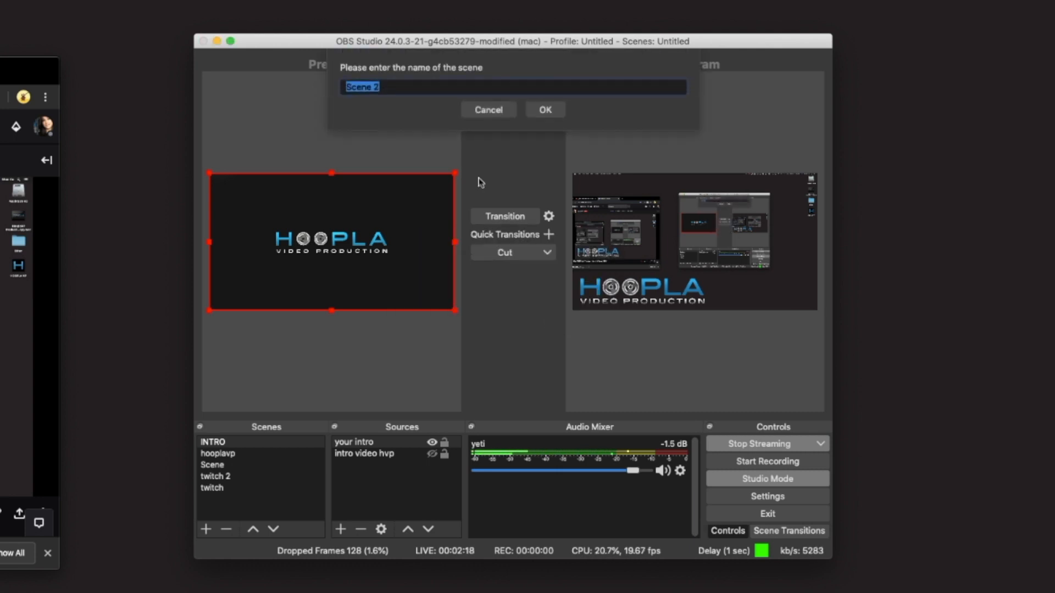
Step: Name the new scene your scene and confirm it
{"action": "left_click", "coordinate": [367, 94]}
{"action": "left_click_drag", "start_coordinate": [401, 88], "coordinate": [281, 92]}
{"action": "type", "text": "you"}
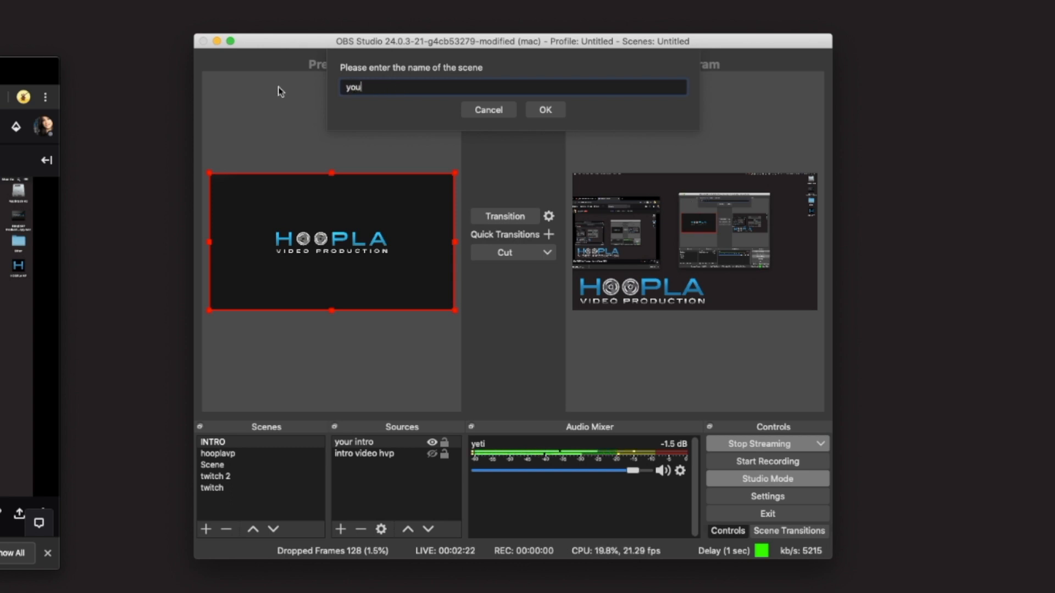
{"action": "type", "text": "r scene"}
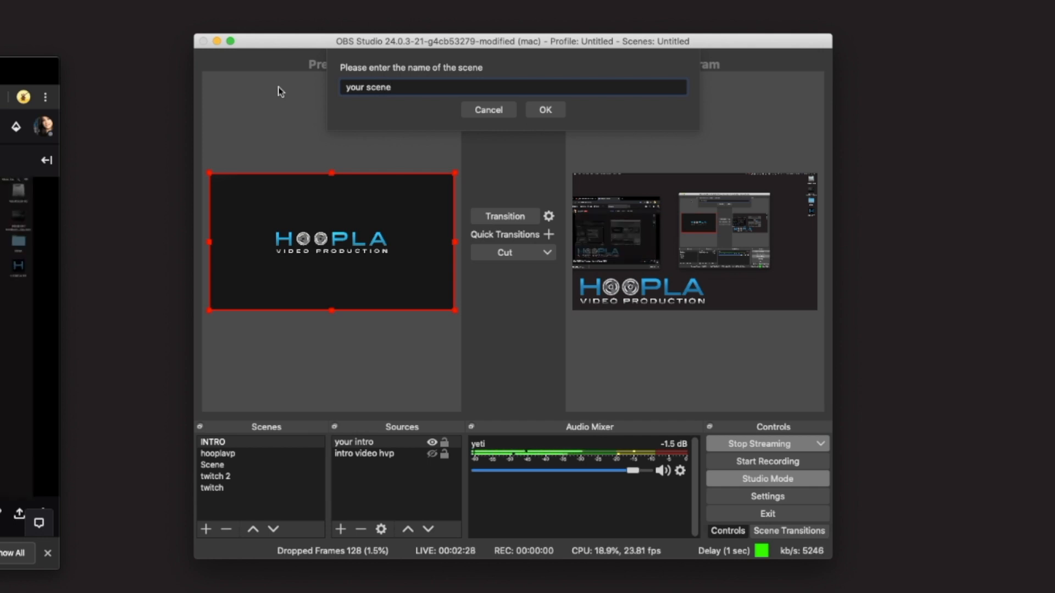
{"action": "left_click", "coordinate": [544, 110]}
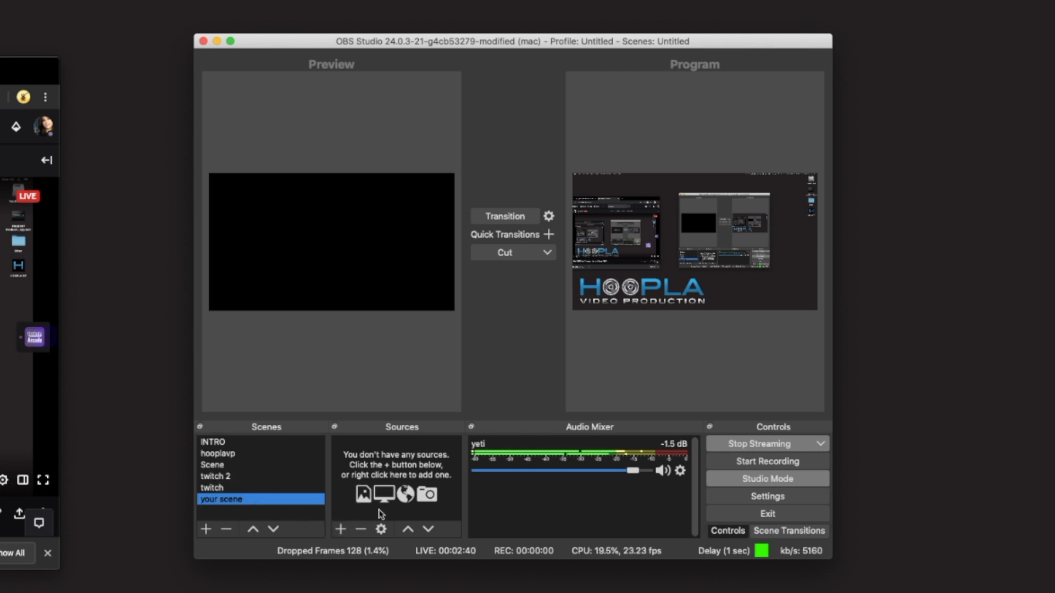
Step: Add the existing your intro media source to your scene
{"action": "left_click", "coordinate": [342, 529]}
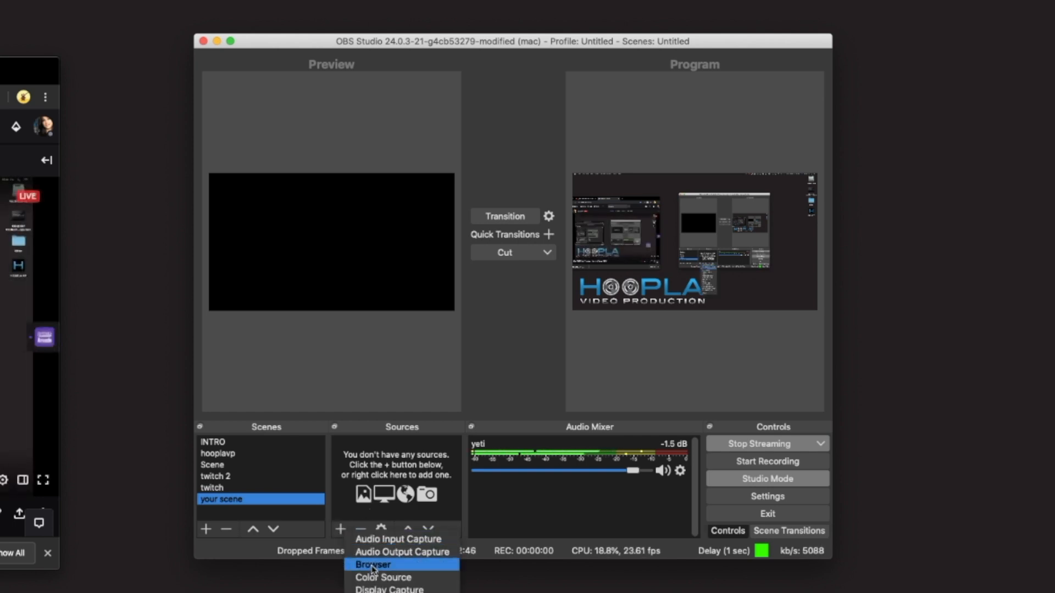
{"action": "left_click_drag", "start_coordinate": [6, 71], "coordinate": [61, 80]}
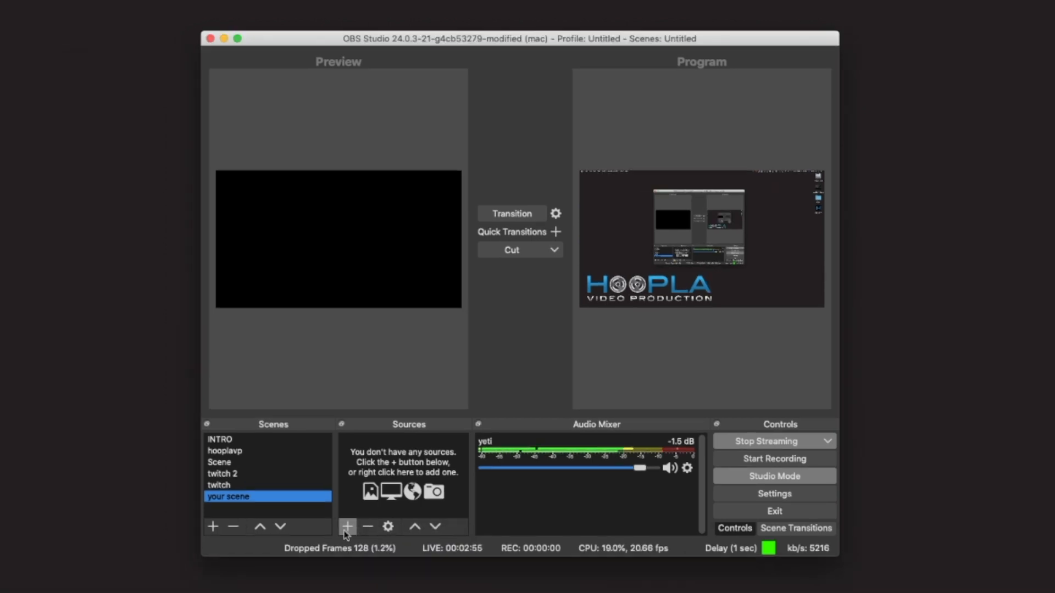
{"action": "left_click", "coordinate": [347, 527]}
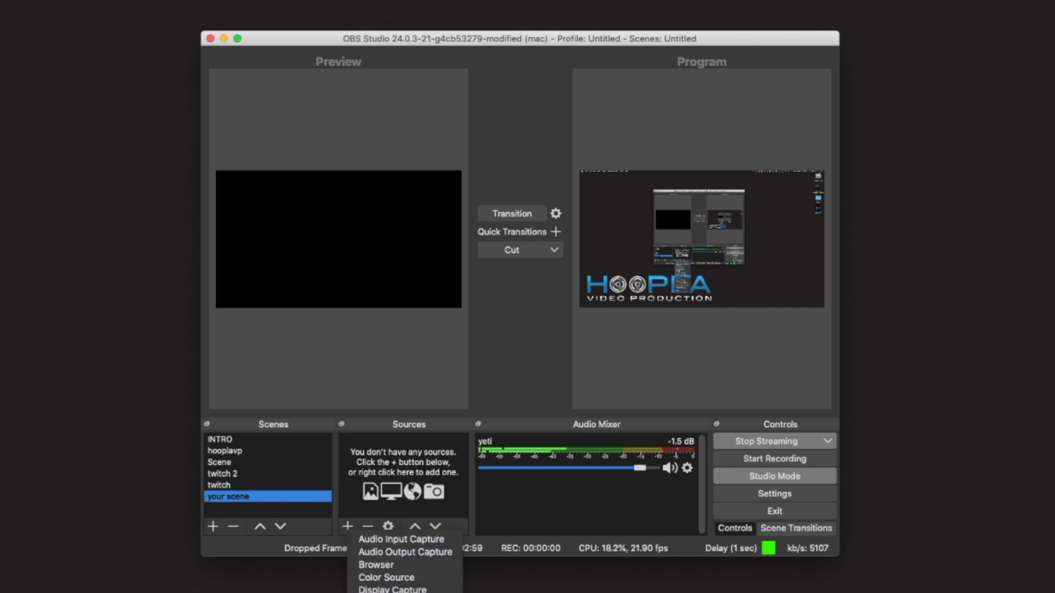
{"action": "left_click", "coordinate": [387, 592]}
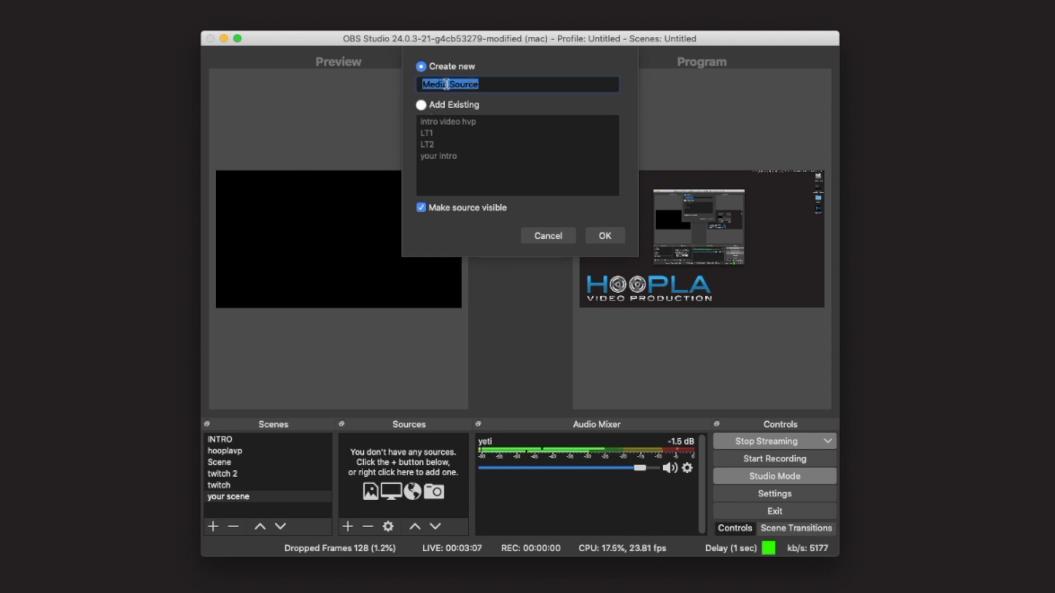
{"action": "left_click", "coordinate": [421, 105]}
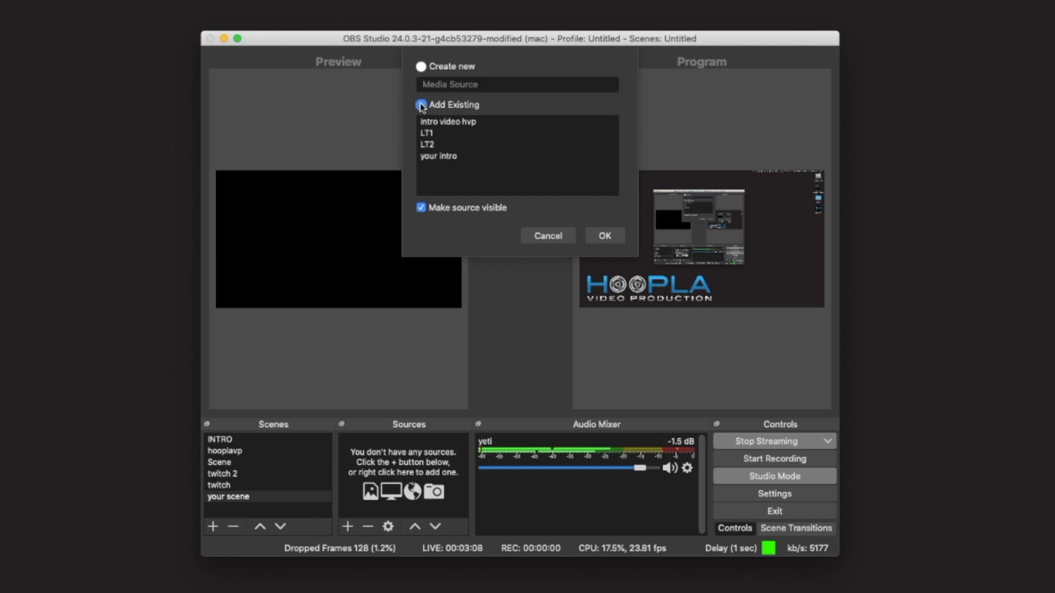
{"action": "left_click", "coordinate": [430, 157]}
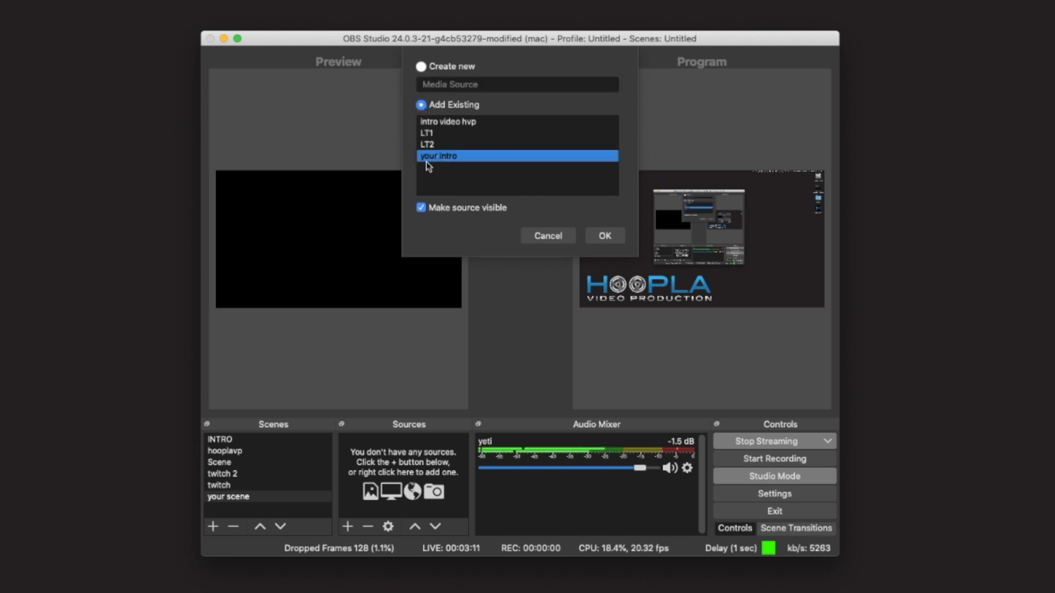
{"action": "left_click", "coordinate": [605, 236]}
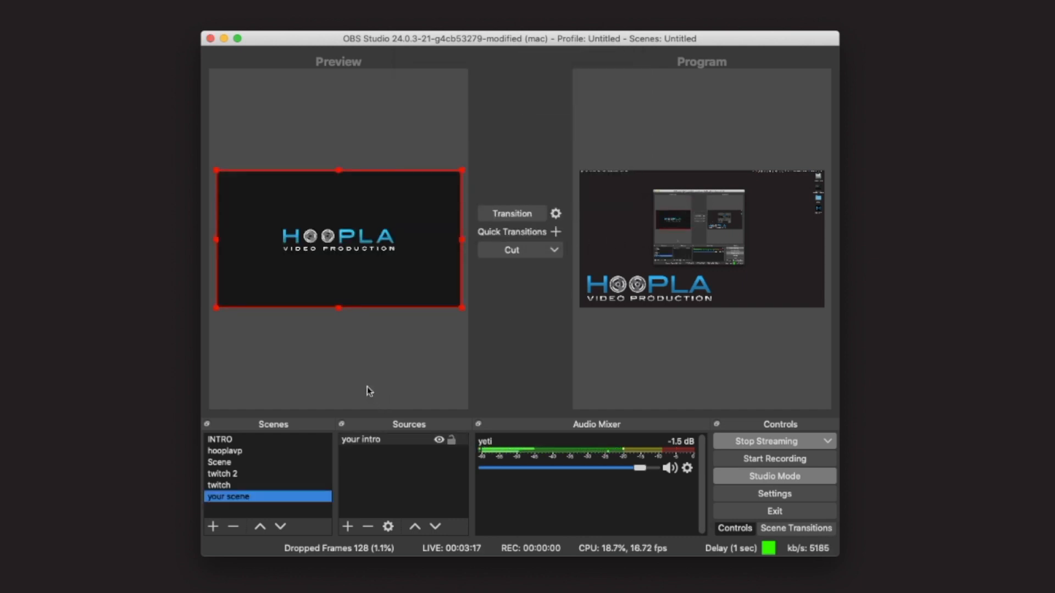
Step: Remove the your intro source from the scene
{"action": "left_click", "coordinate": [385, 440]}
{"action": "left_click", "coordinate": [371, 531]}
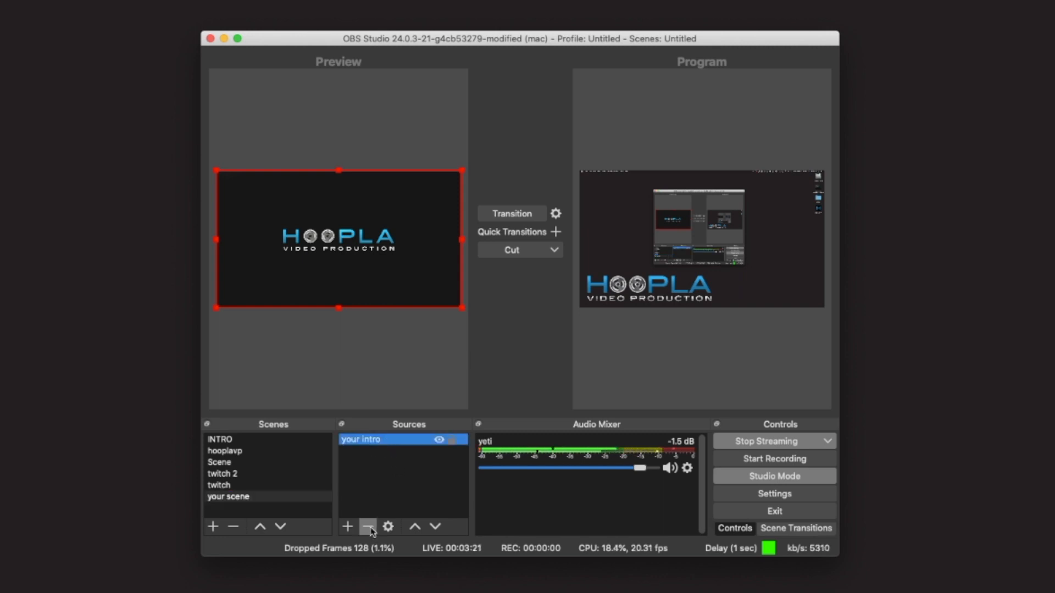
{"action": "left_click", "coordinate": [611, 308]}
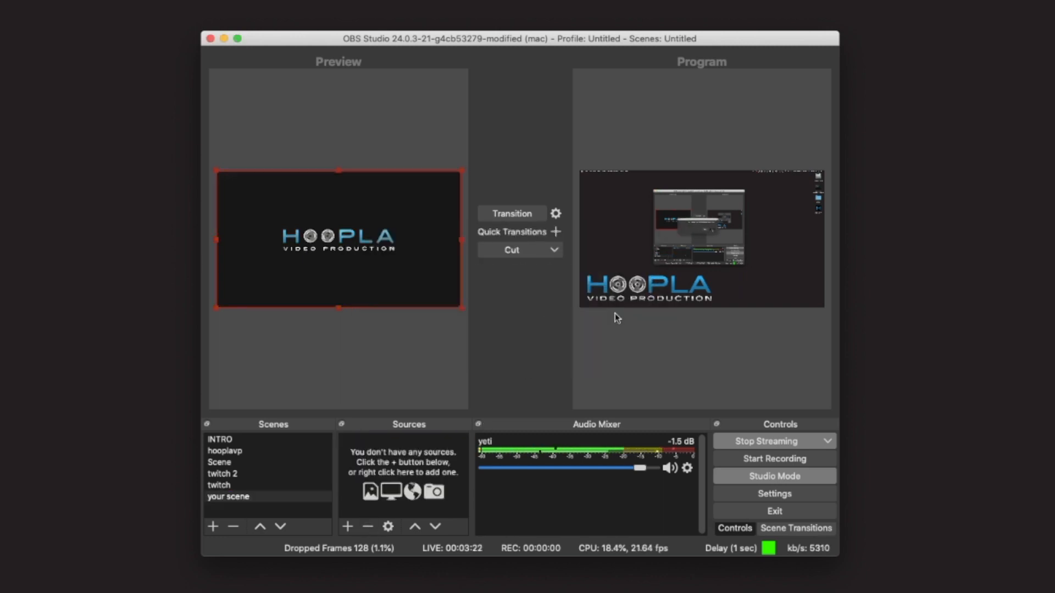
Step: Create a new Media Source named your intro2 in the scene
{"action": "left_click", "coordinate": [348, 527]}
{"action": "left_click", "coordinate": [349, 528]}
{"action": "left_click", "coordinate": [348, 527]}
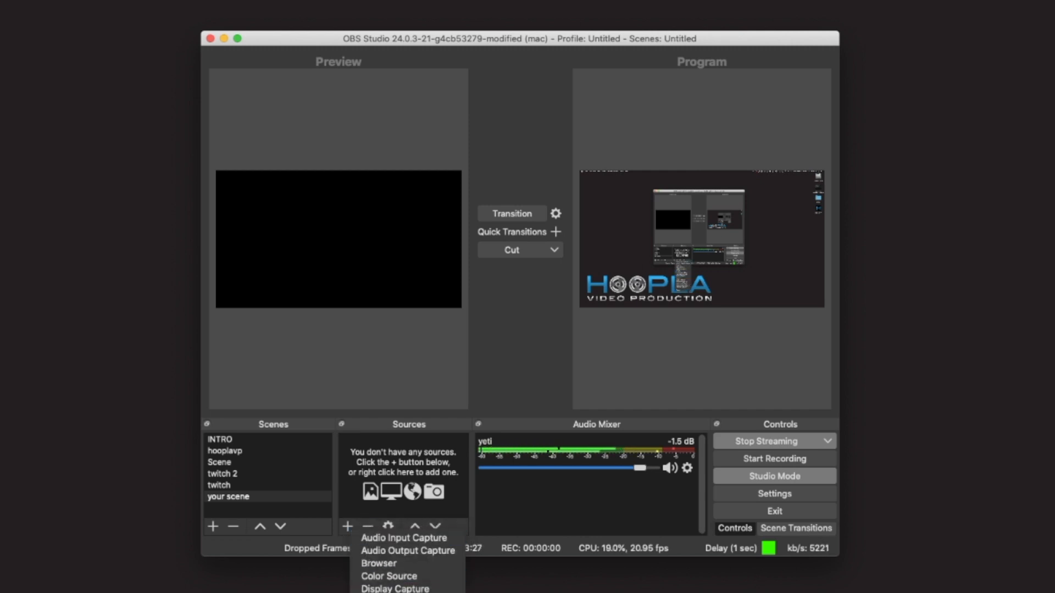
{"action": "left_click", "coordinate": [409, 592]}
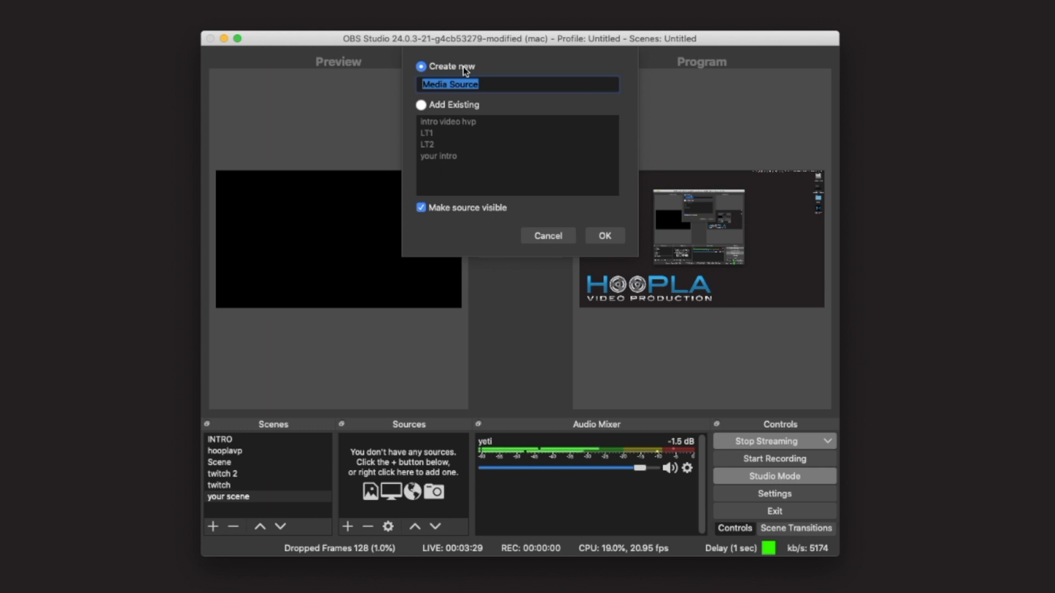
{"action": "type", "text": "your in"}
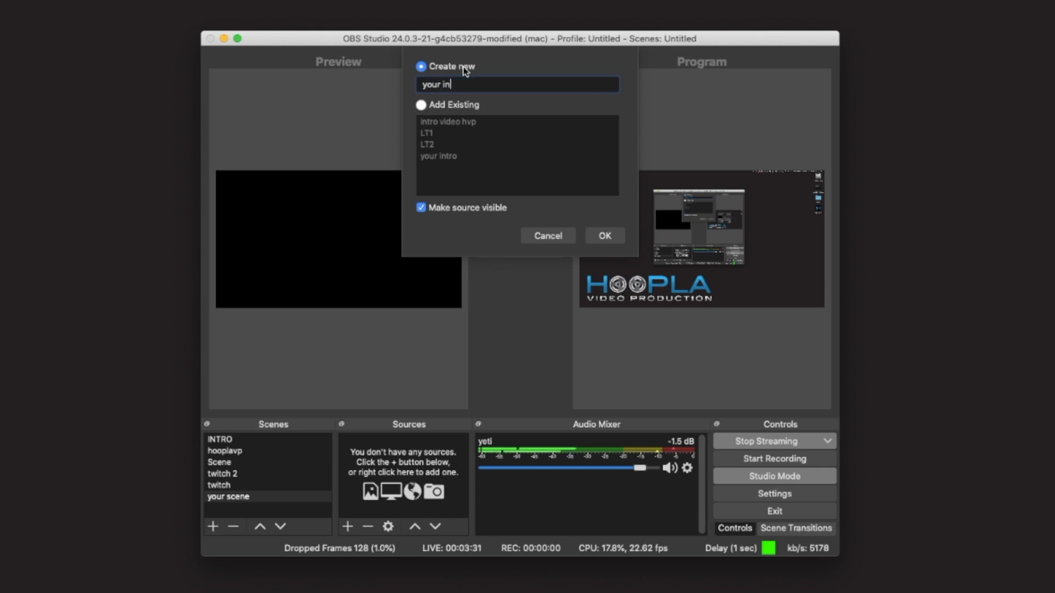
{"action": "type", "text": "tro2"}
{"action": "left_click", "coordinate": [605, 236]}
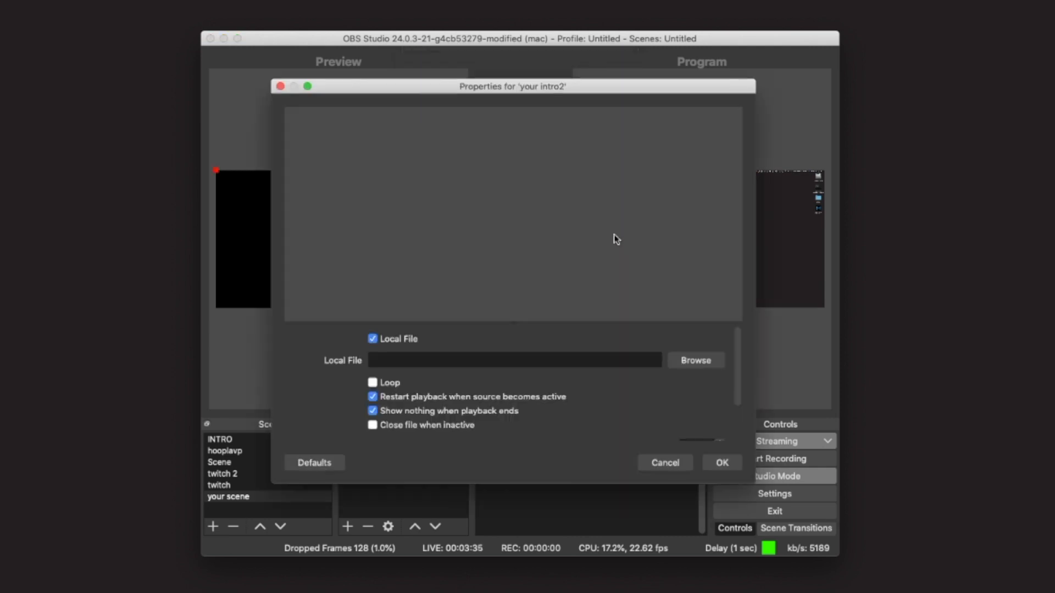
Step: Load HooplaVP Production logo copy.mov as the local file and turn off Show nothing when playback ends
{"action": "left_click", "coordinate": [694, 362]}
{"action": "left_click", "coordinate": [469, 153]}
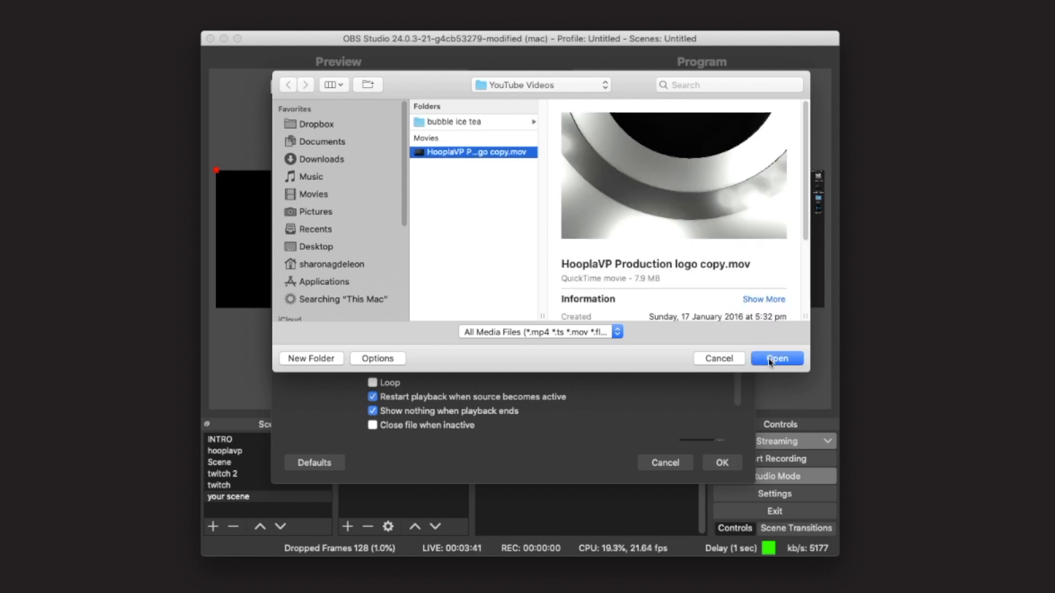
{"action": "left_click", "coordinate": [770, 360]}
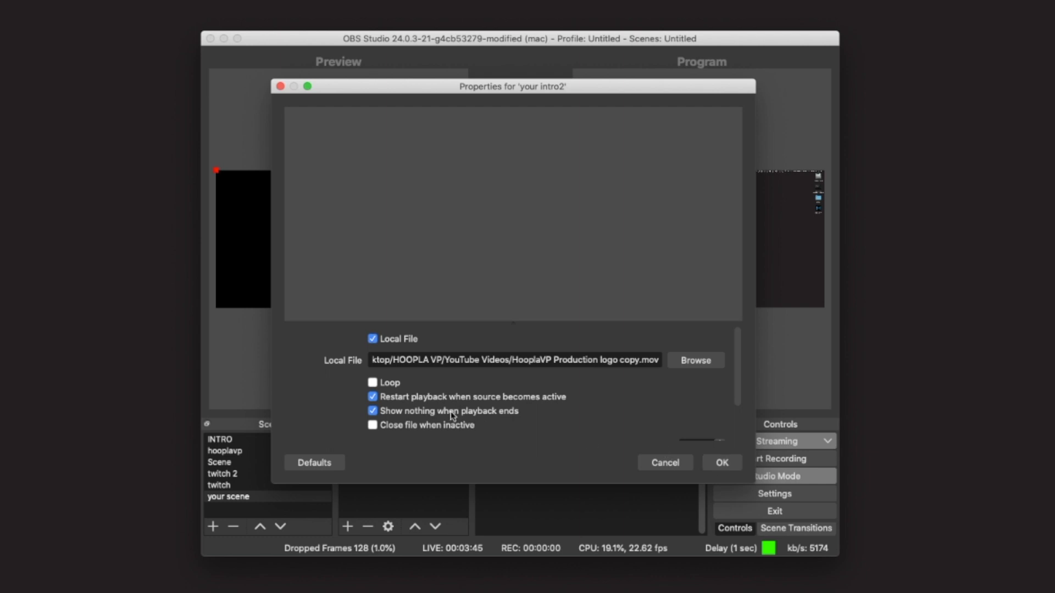
{"action": "left_click", "coordinate": [384, 410]}
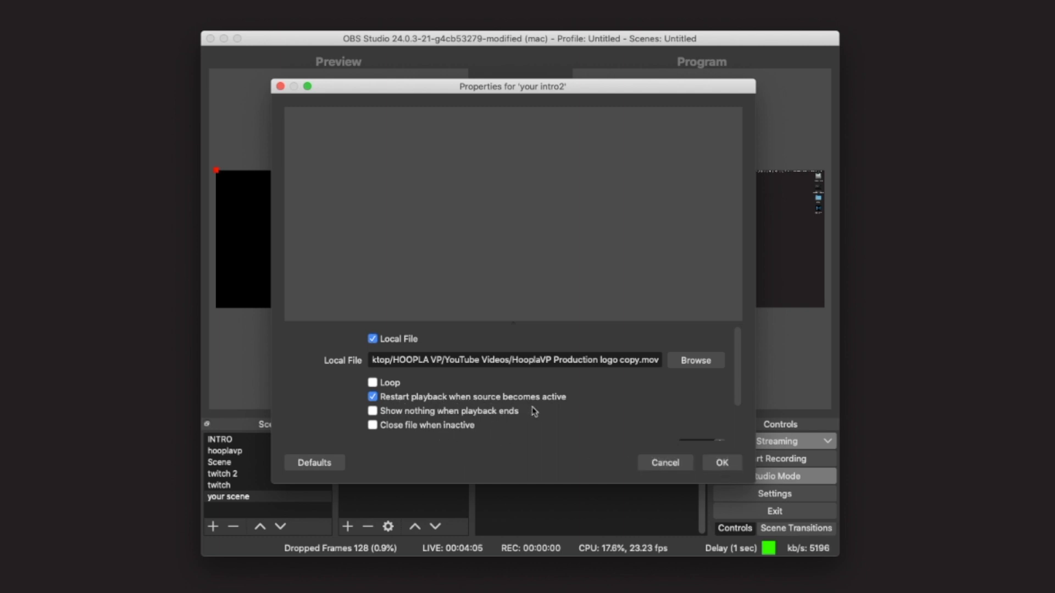
{"action": "left_click", "coordinate": [717, 461]}
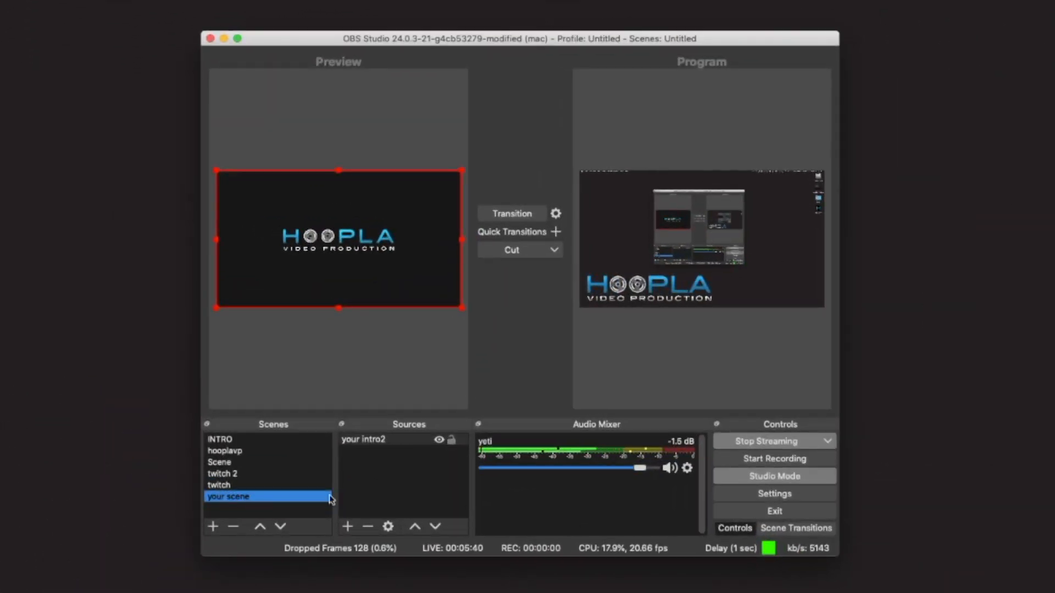
Step: Create a new Audio Input Capture source named your yeti2
{"action": "left_click", "coordinate": [348, 528]}
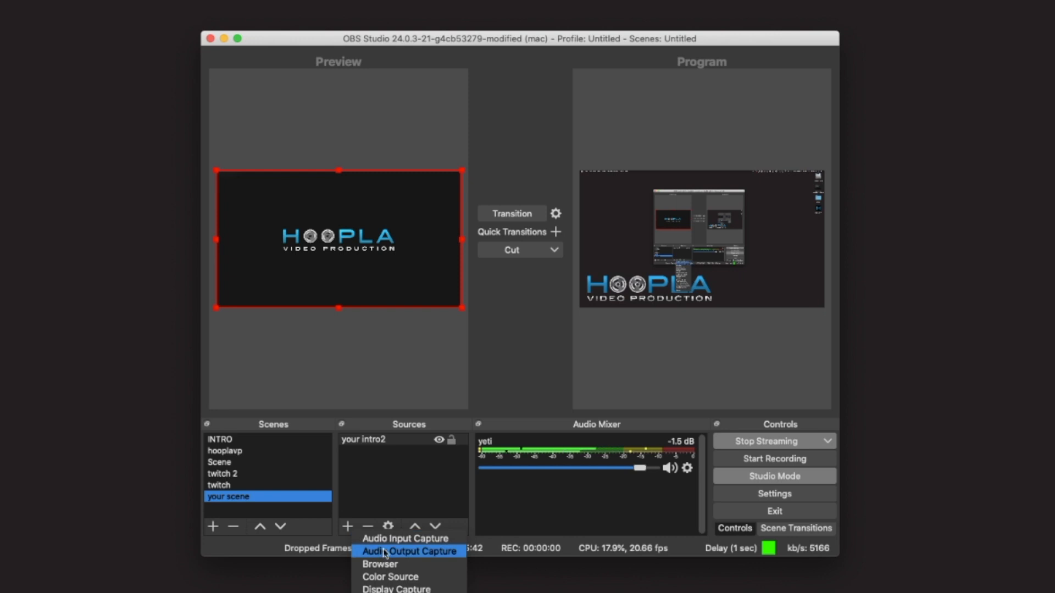
{"action": "left_click", "coordinate": [396, 539]}
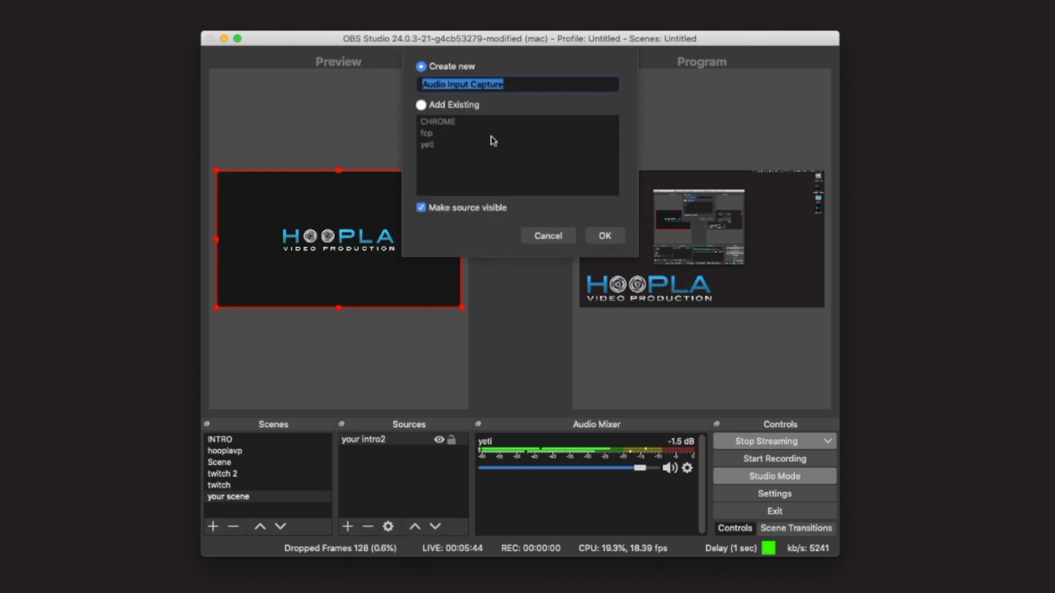
{"action": "type", "text": "your"}
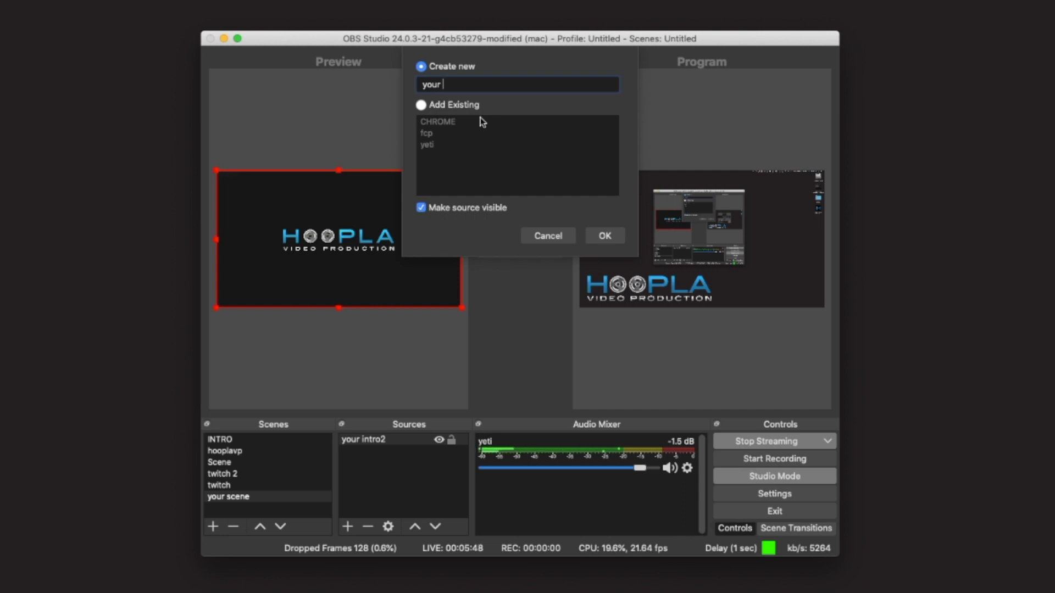
{"action": "type", "text": " yeti2"}
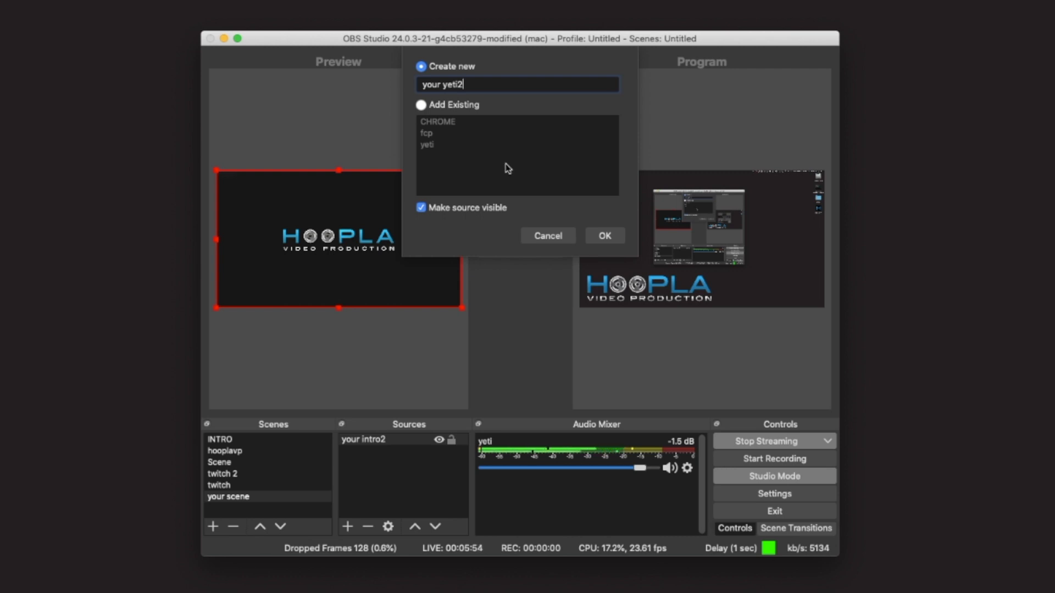
{"action": "left_click", "coordinate": [610, 240]}
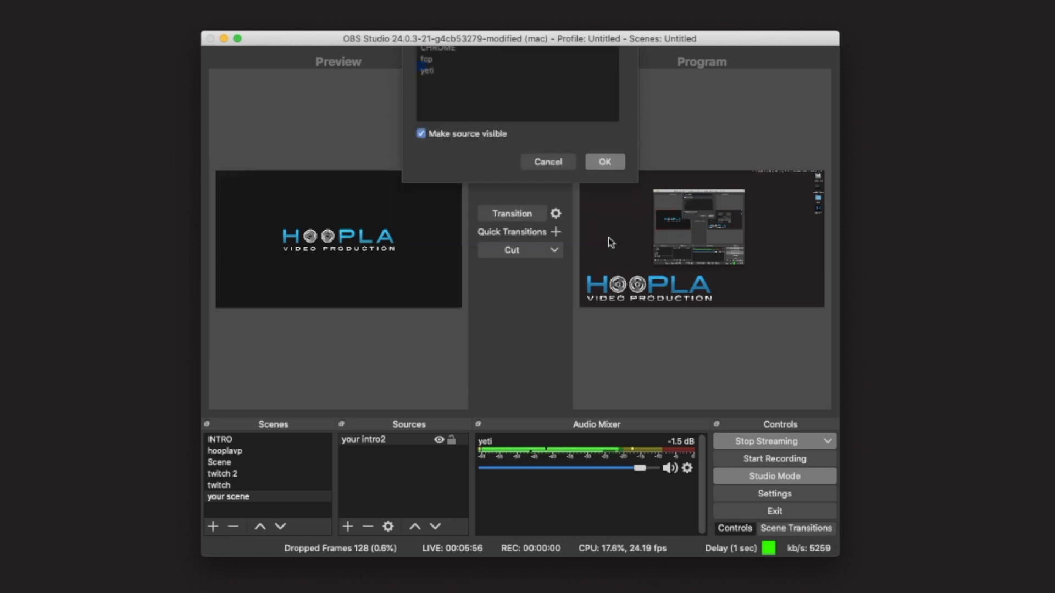
Step: Set the audio source's device to Yeti Stereo Microphone and confirm
{"action": "left_click", "coordinate": [467, 124]}
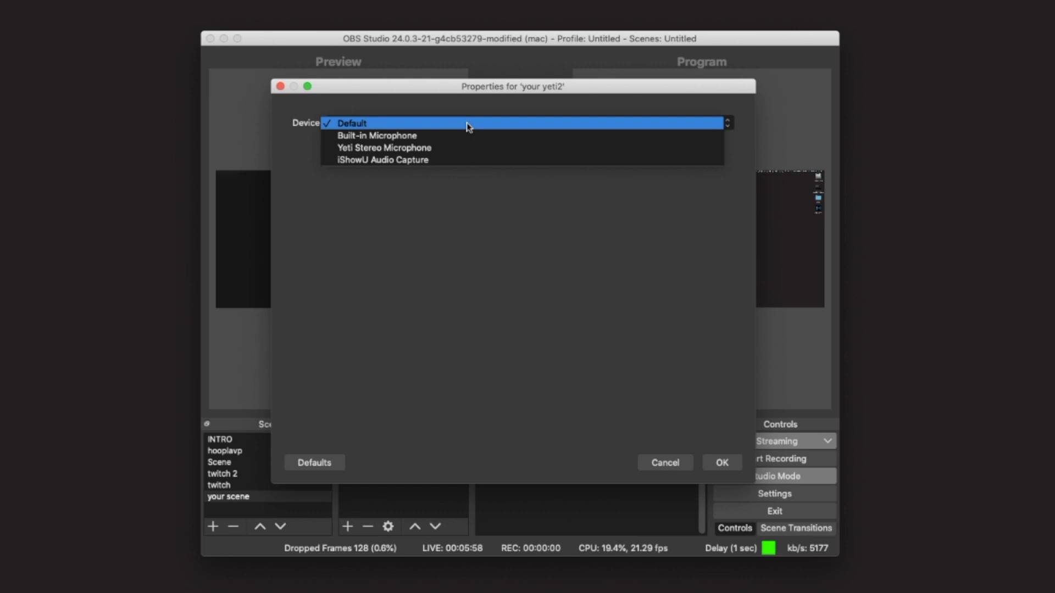
{"action": "left_click", "coordinate": [473, 148]}
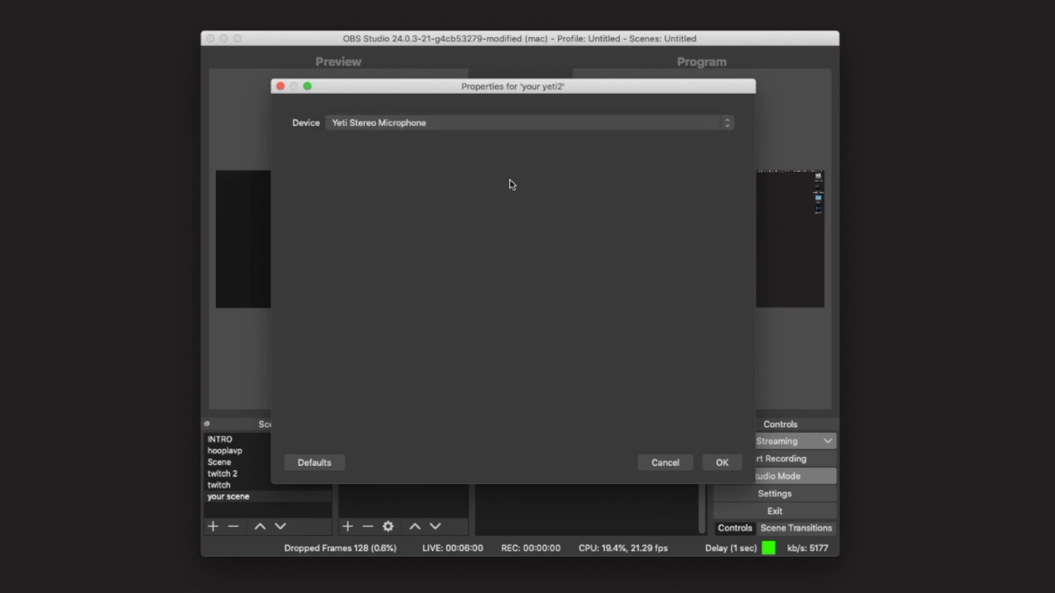
{"action": "left_click", "coordinate": [728, 466]}
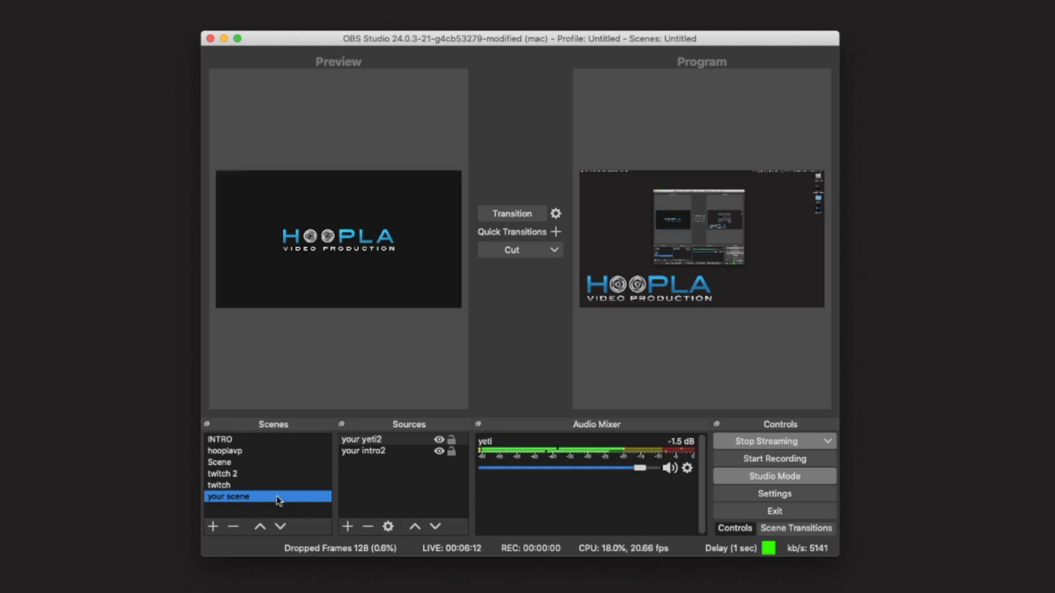
Step: Add a new scene named your face
{"action": "left_click", "coordinate": [213, 526]}
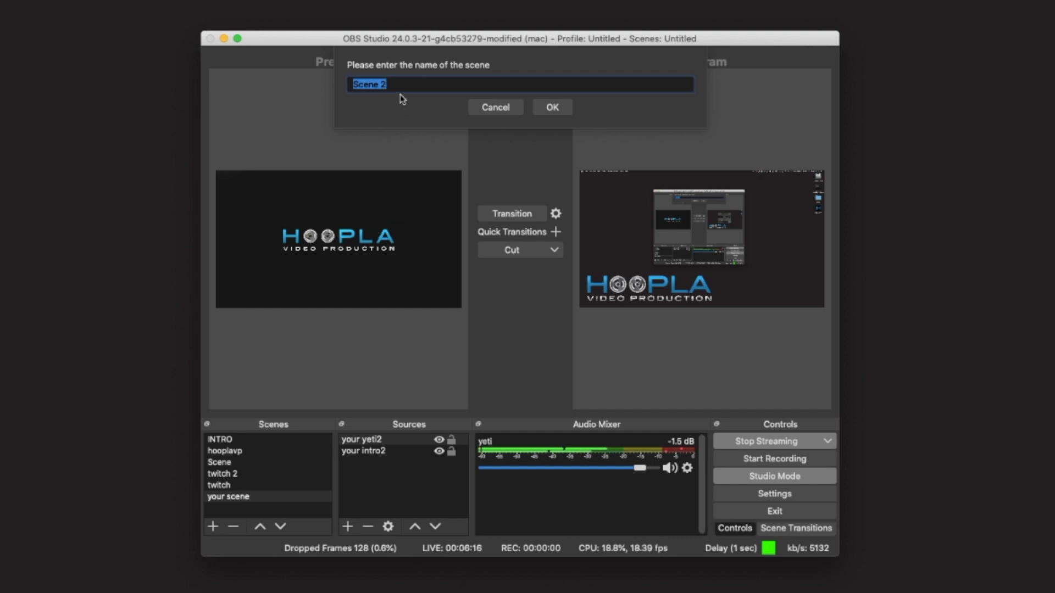
{"action": "type", "text": "your face"}
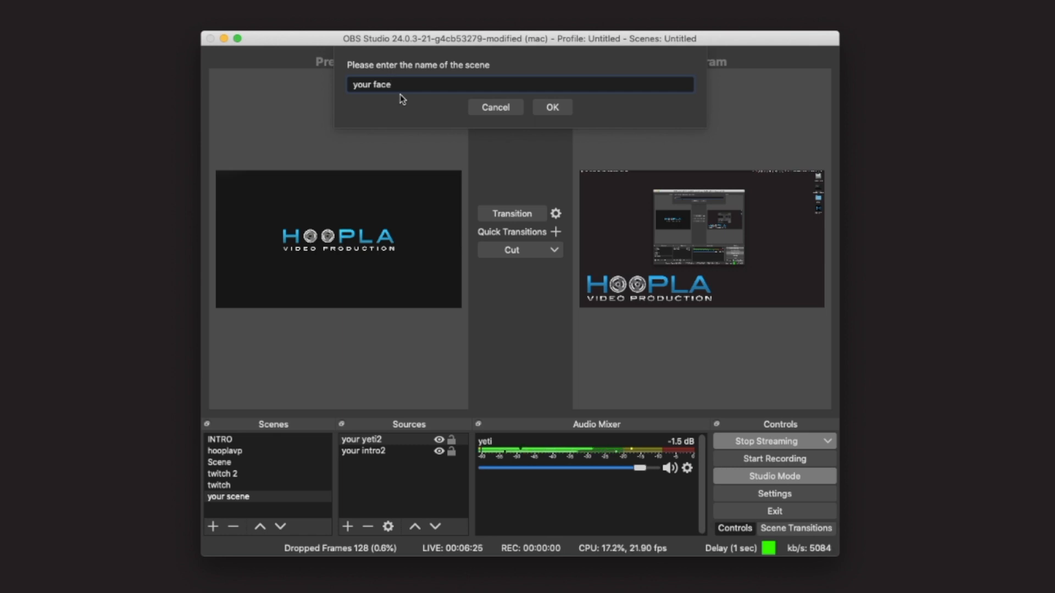
{"action": "left_click", "coordinate": [553, 107]}
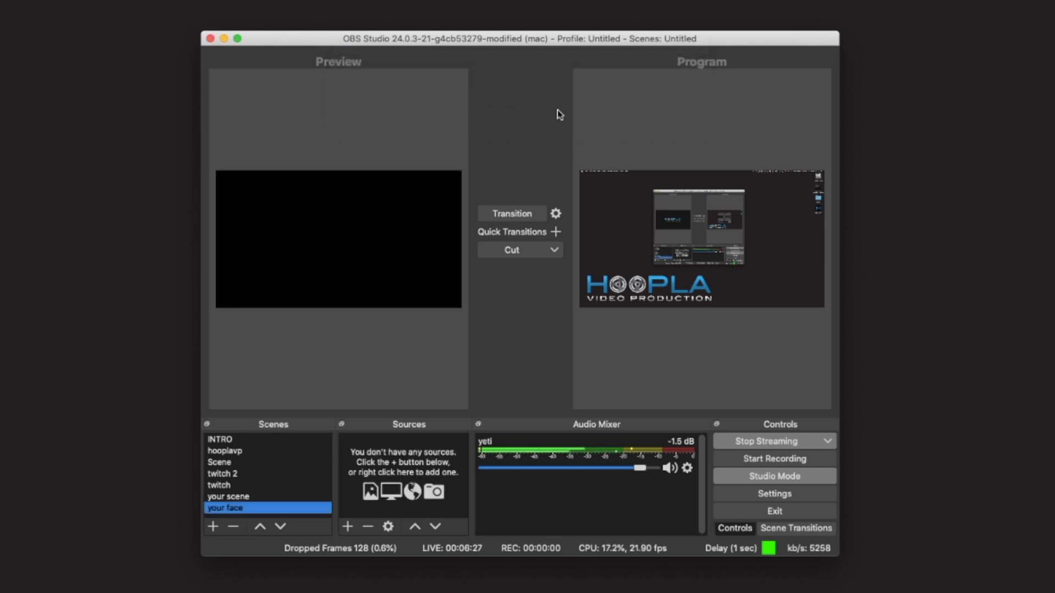
Step: Create a new Image source named your image in the your face scene
{"action": "left_click", "coordinate": [346, 527]}
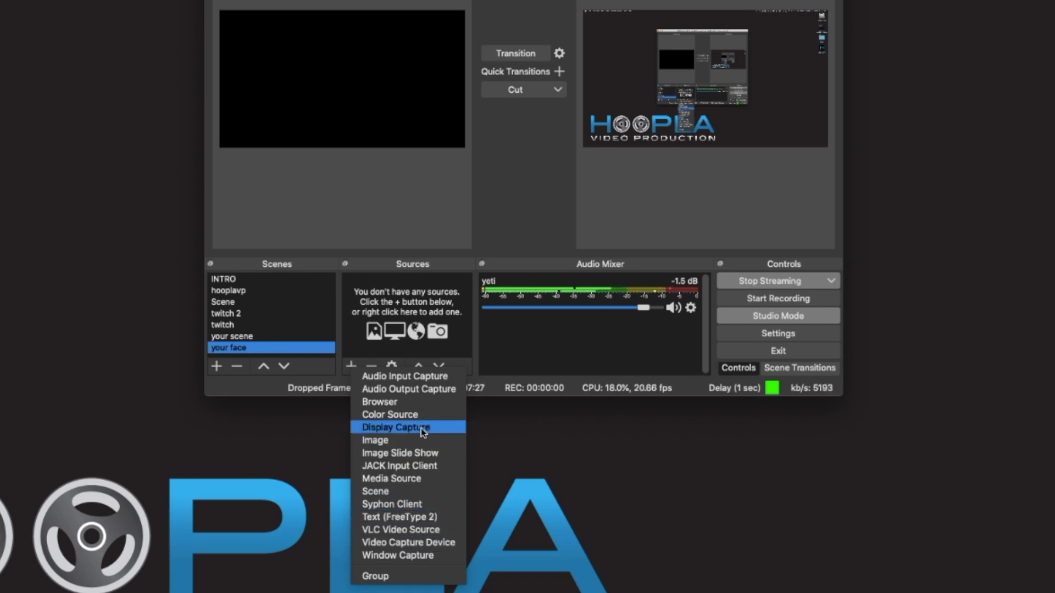
{"action": "left_click", "coordinate": [427, 441]}
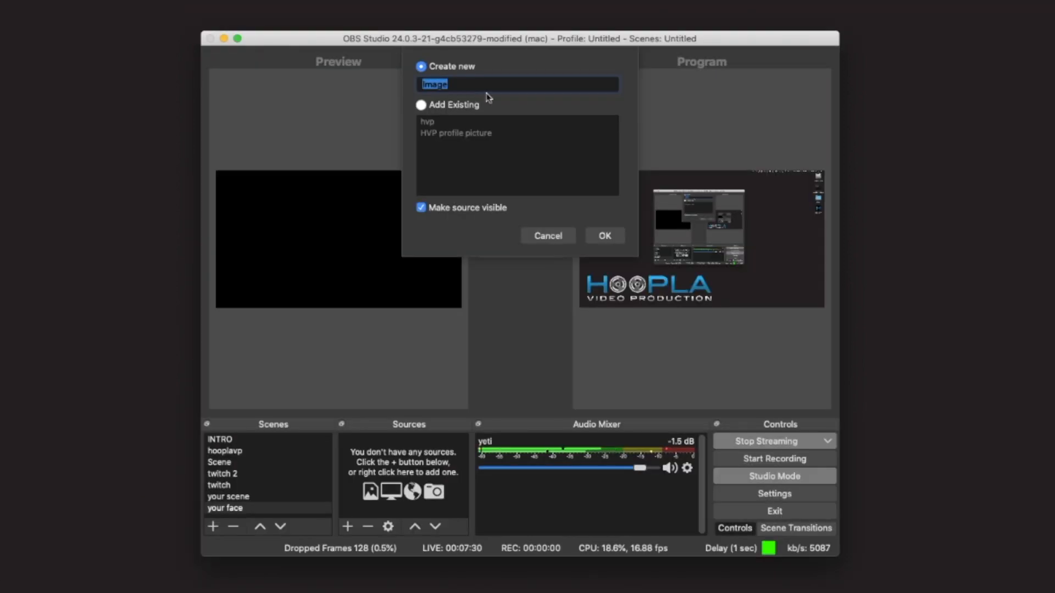
{"action": "type", "text": "your image"}
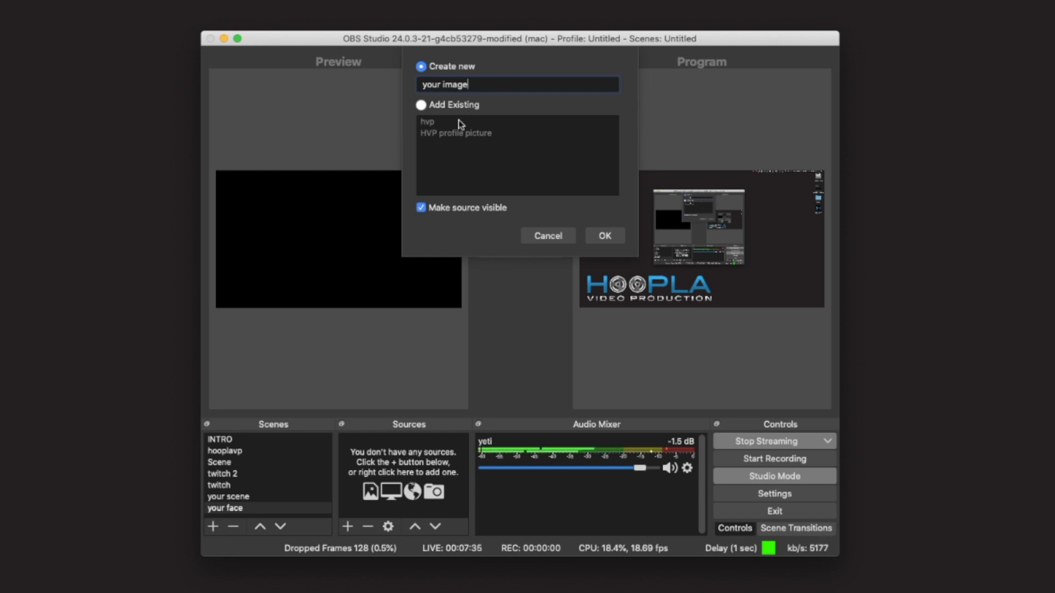
{"action": "left_click", "coordinate": [609, 237]}
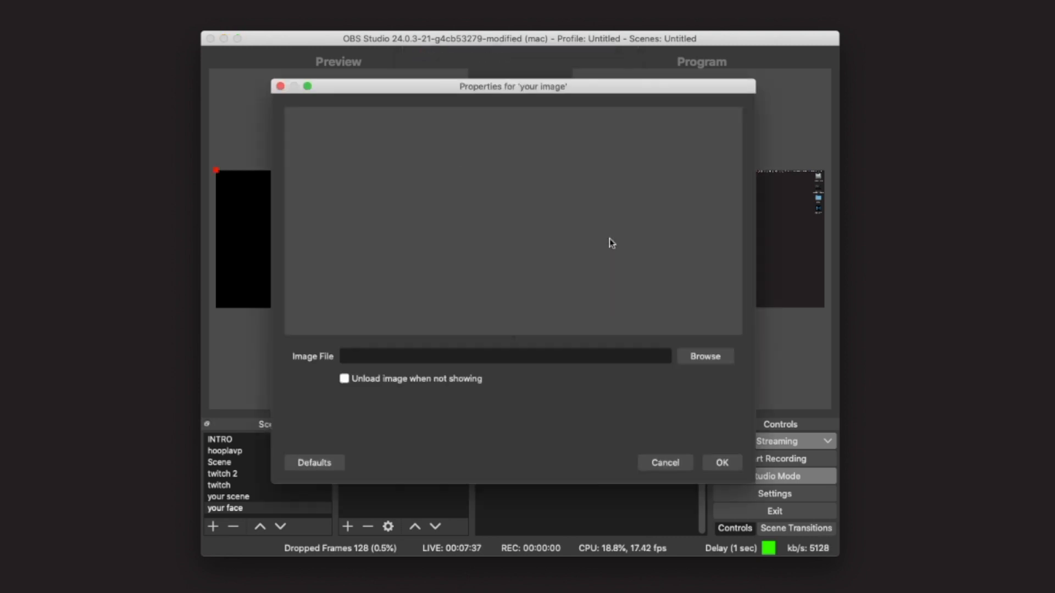
Step: Load IMG_0774.JPG from the HOOPLA VP folder as the image file and confirm
{"action": "left_click", "coordinate": [708, 357]}
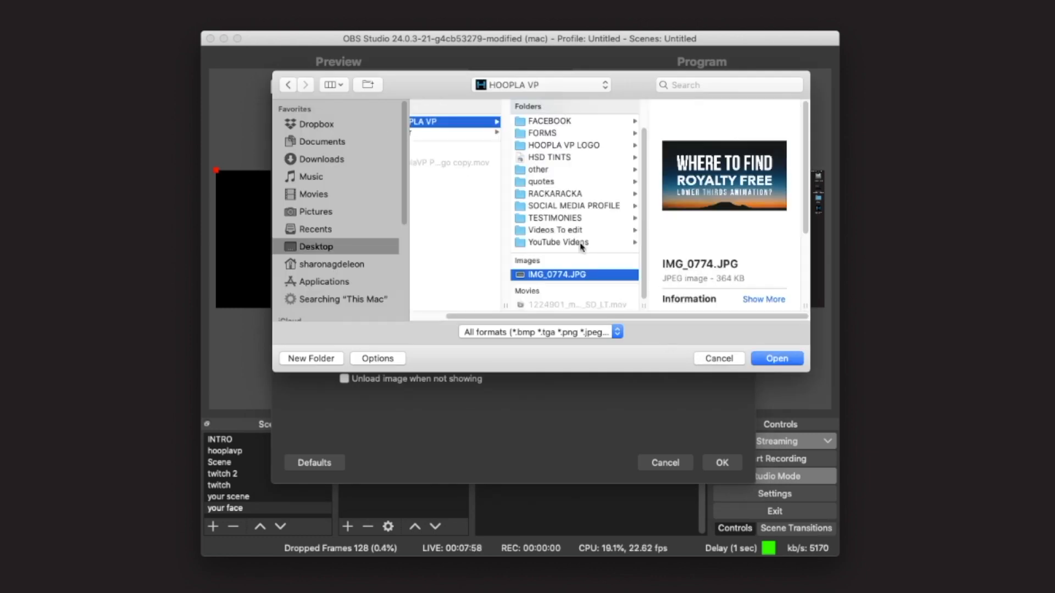
{"action": "left_click", "coordinate": [779, 358]}
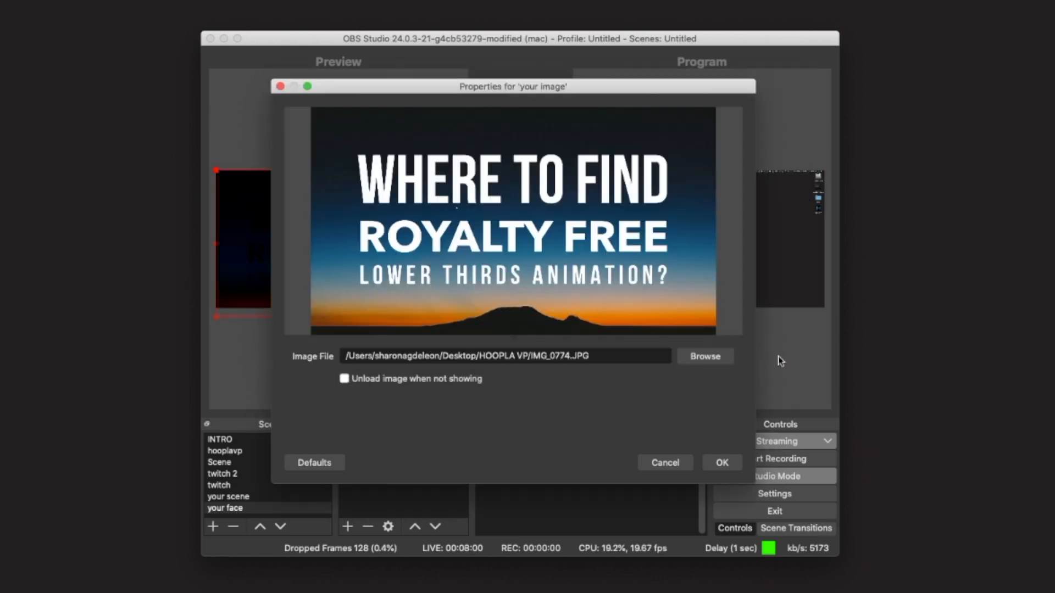
{"action": "left_click", "coordinate": [726, 464]}
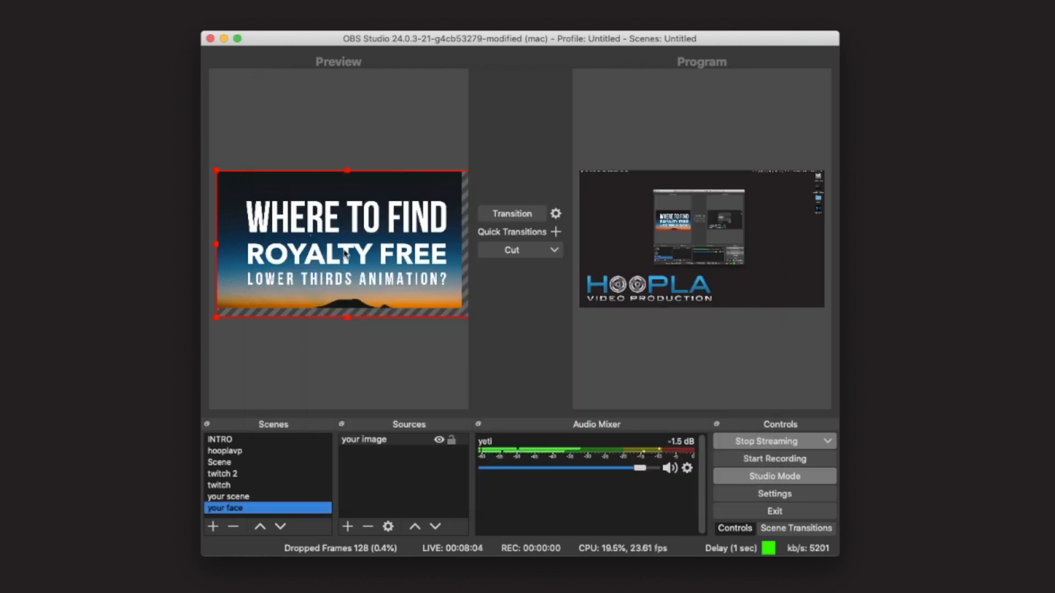
Step: Resize and reposition the image so it fills the whole canvas
{"action": "left_click_drag", "start_coordinate": [295, 218], "coordinate": [290, 192]}
{"action": "left_click_drag", "start_coordinate": [461, 292], "coordinate": [416, 266]}
{"action": "left_click_drag", "start_coordinate": [331, 211], "coordinate": [361, 239]}
{"action": "mouse_move", "coordinate": [462, 308]}
{"action": "left_mouse_down"}
{"action": "mouse_move", "coordinate": [417, 284]}
{"action": "mouse_move", "coordinate": [462, 307]}
{"action": "left_mouse_up"}
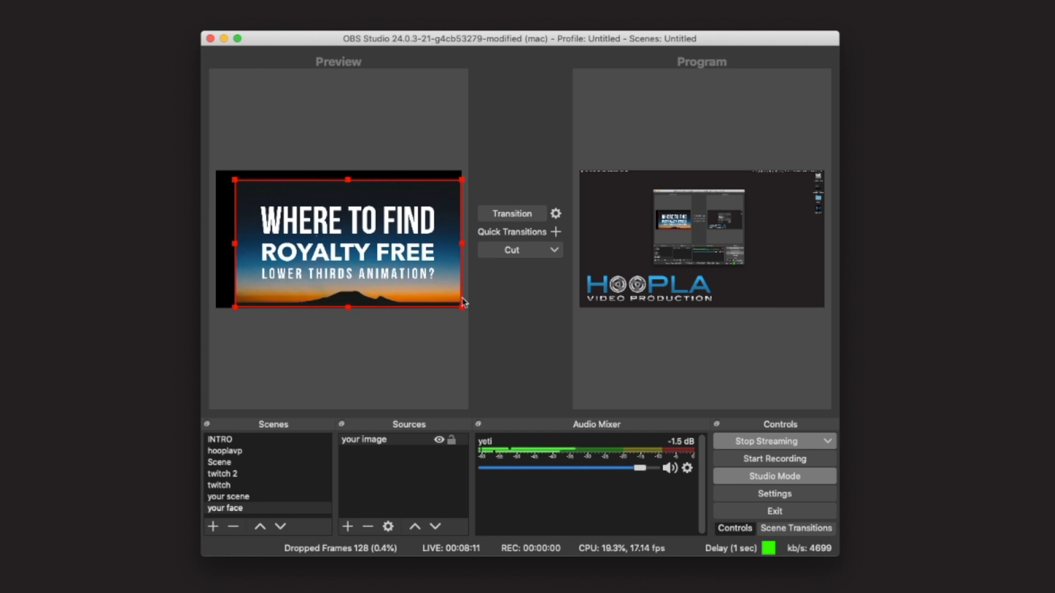
{"action": "left_click_drag", "start_coordinate": [235, 179], "coordinate": [216, 168]}
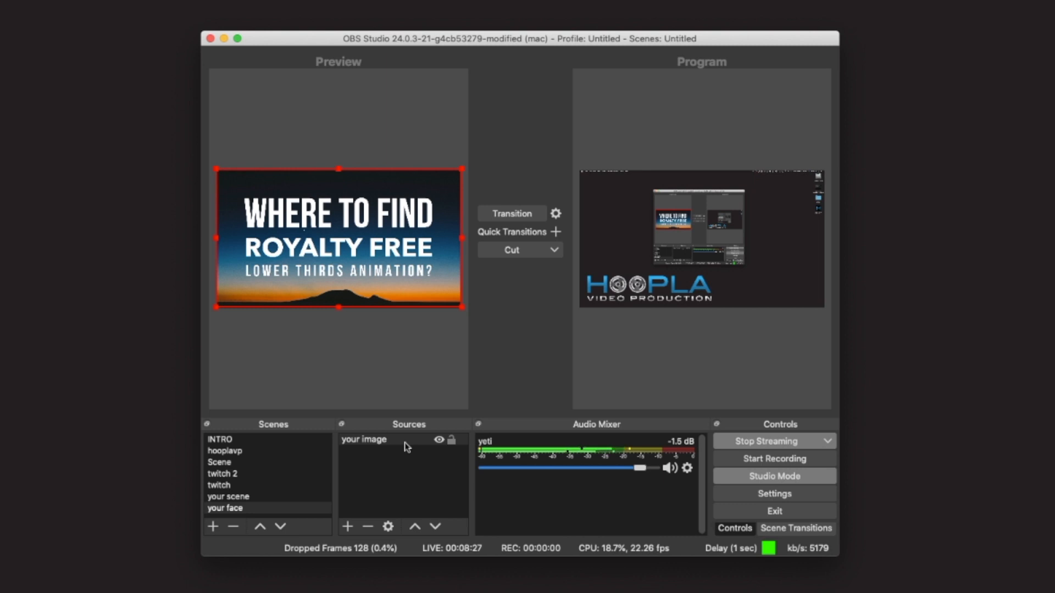
Step: Add the existing Audio Input Capture source your yeti2 to the your face scene
{"action": "left_click", "coordinate": [349, 527]}
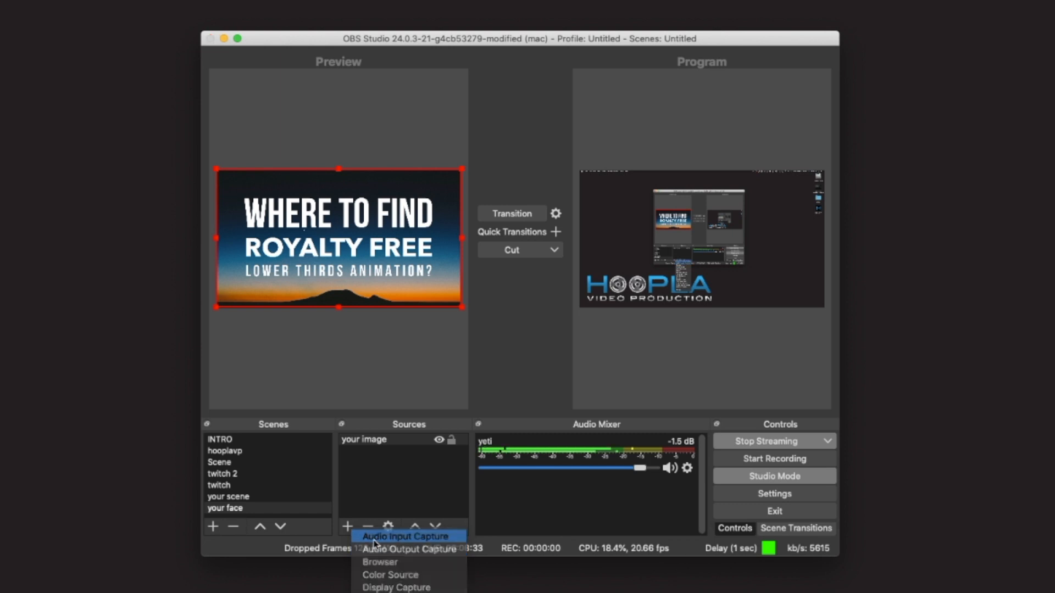
{"action": "left_click", "coordinate": [374, 537]}
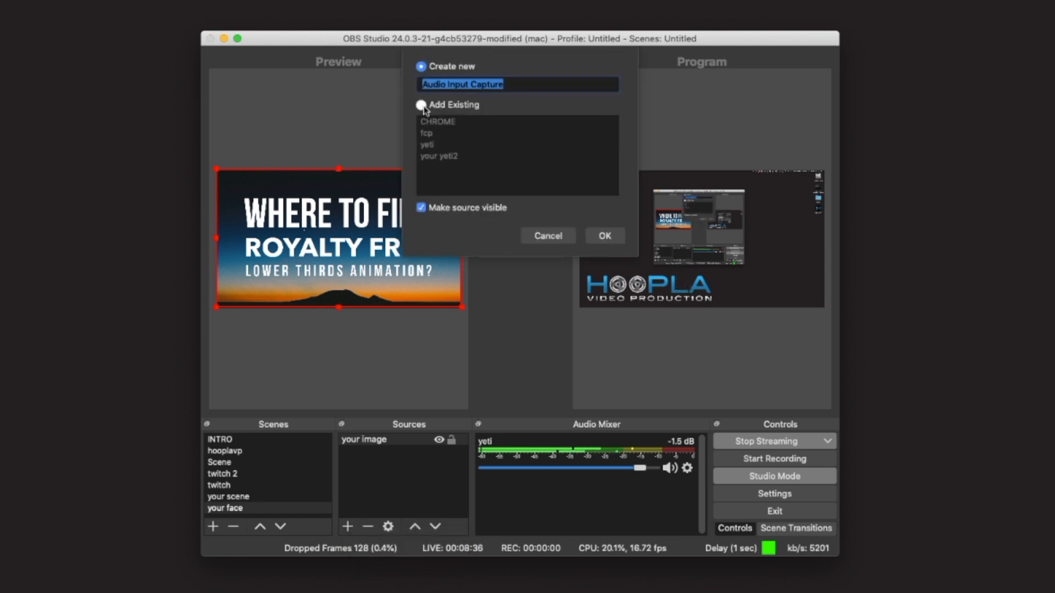
{"action": "left_click", "coordinate": [422, 105]}
{"action": "left_click", "coordinate": [453, 157]}
{"action": "left_click", "coordinate": [605, 236]}
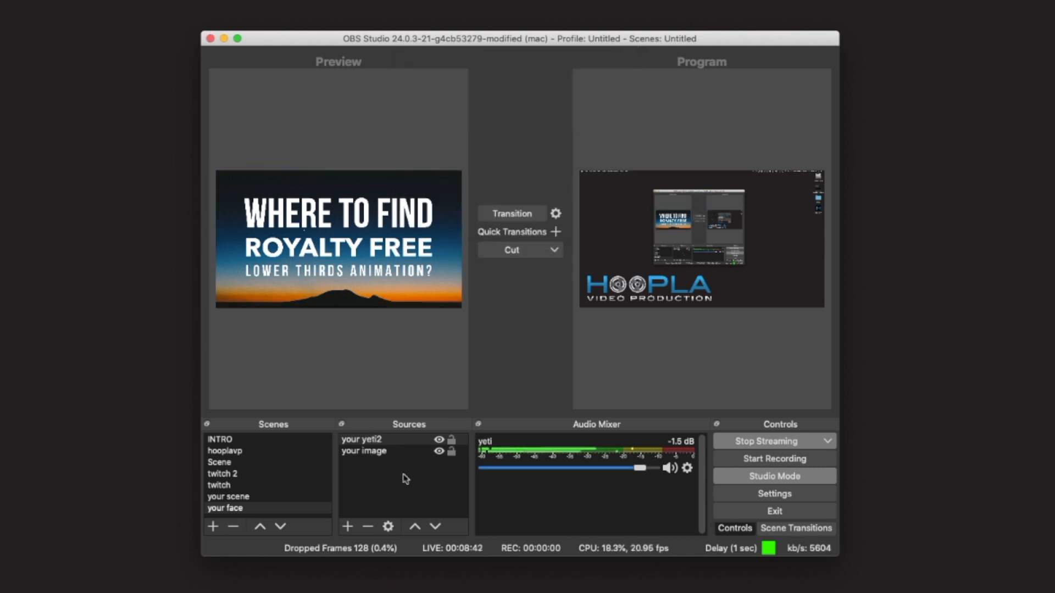
Step: Review the sources of the your scene and your face scenes by switching between them
{"action": "left_click", "coordinate": [363, 453]}
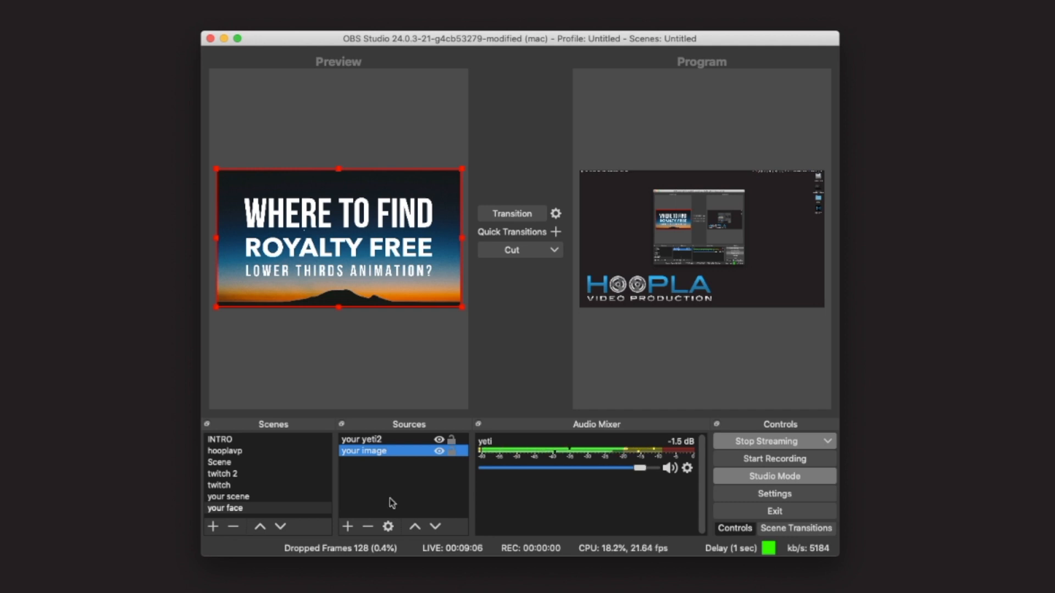
{"action": "left_click", "coordinate": [244, 498]}
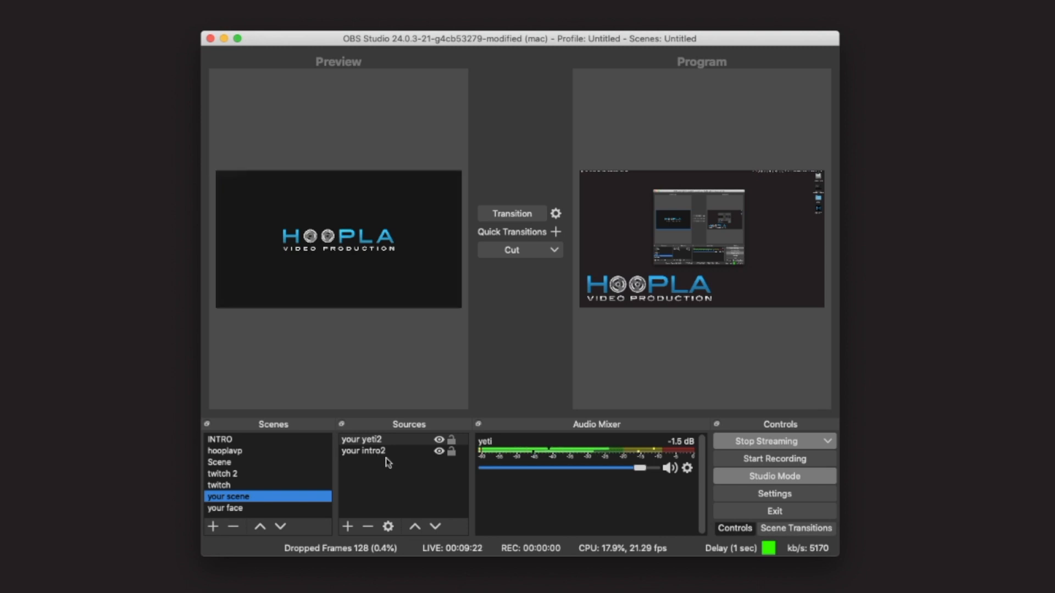
{"action": "left_click", "coordinate": [439, 441]}
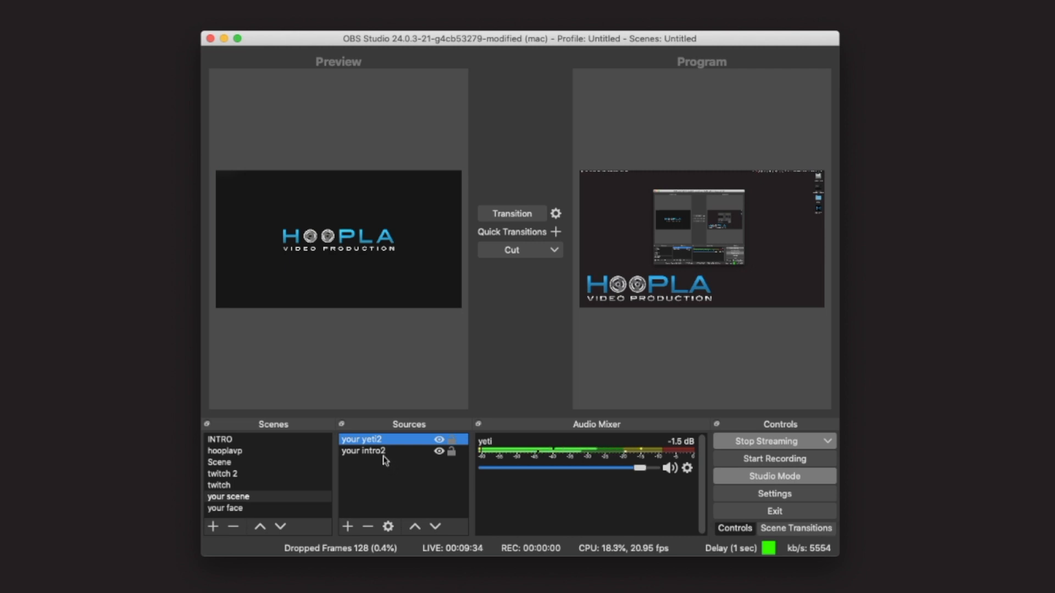
{"action": "left_click", "coordinate": [230, 509]}
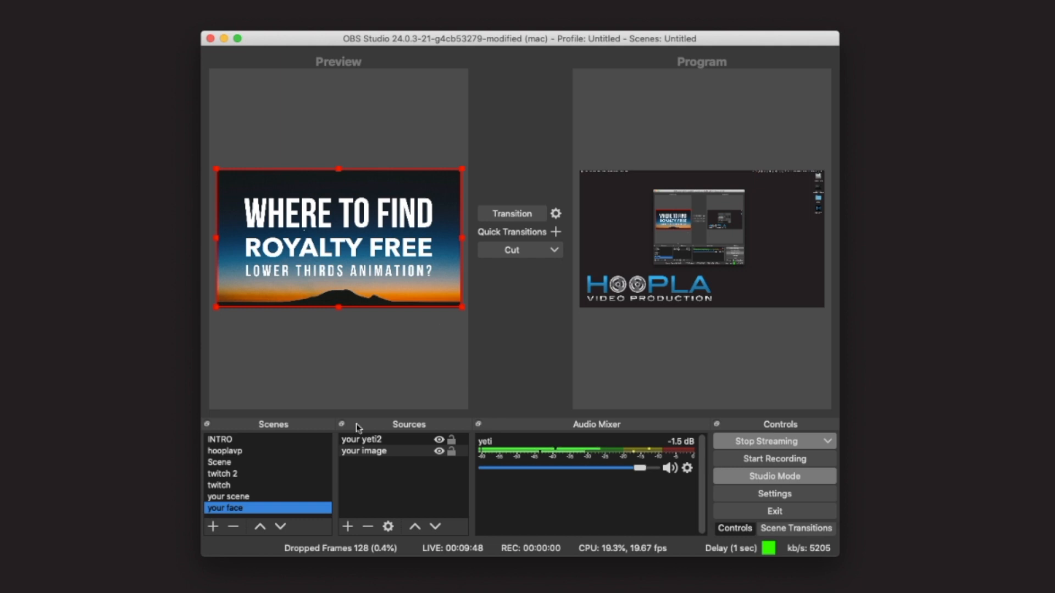
{"action": "left_click", "coordinate": [262, 498]}
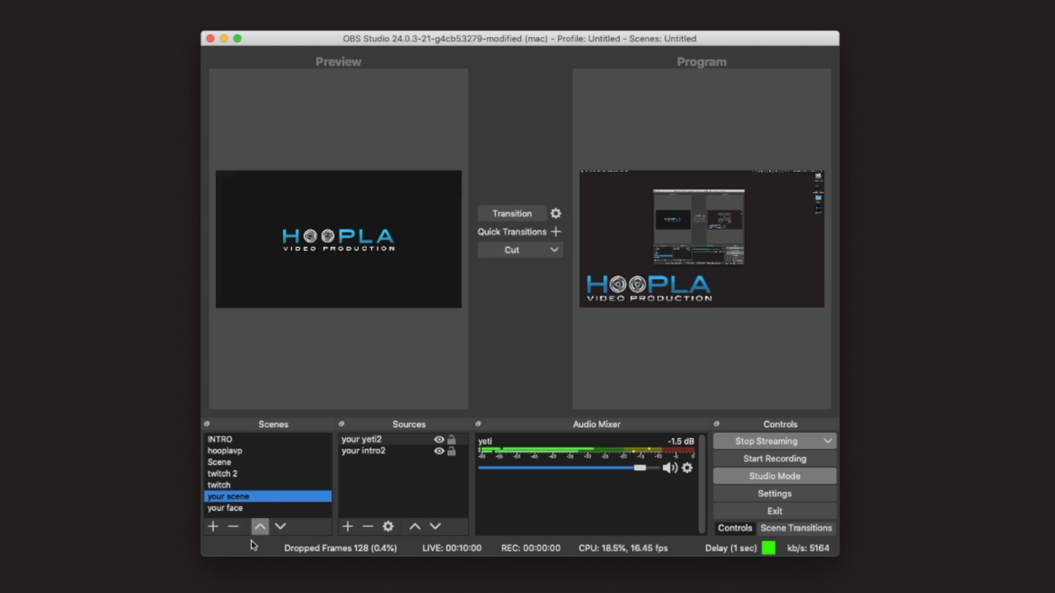
{"action": "left_click", "coordinate": [265, 510]}
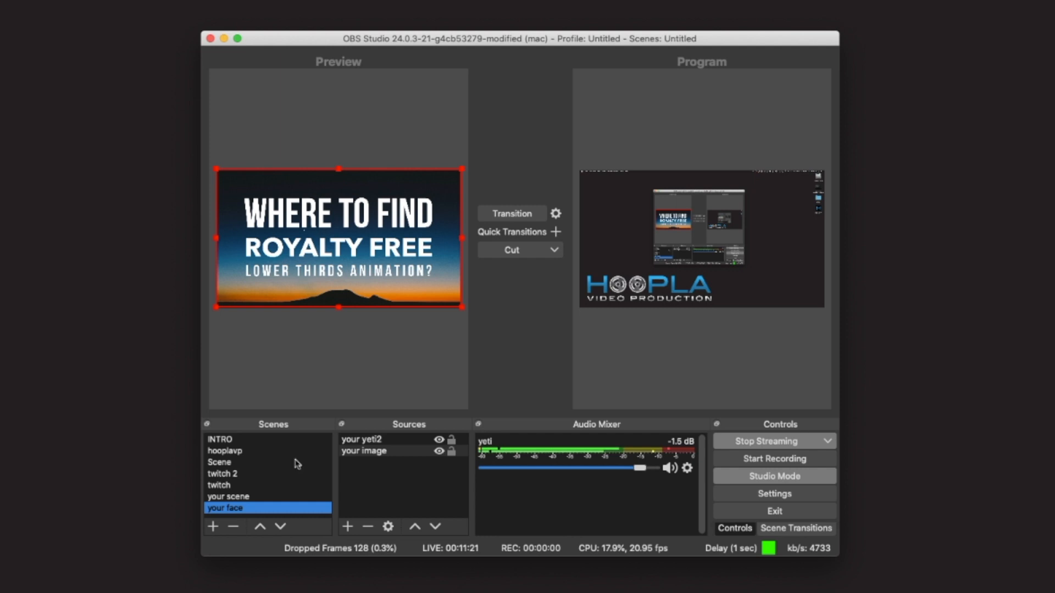
Step: In the INTRO scene, make the your intro and intro video hvp sources visible and transition it to the program
{"action": "left_click", "coordinate": [243, 441]}
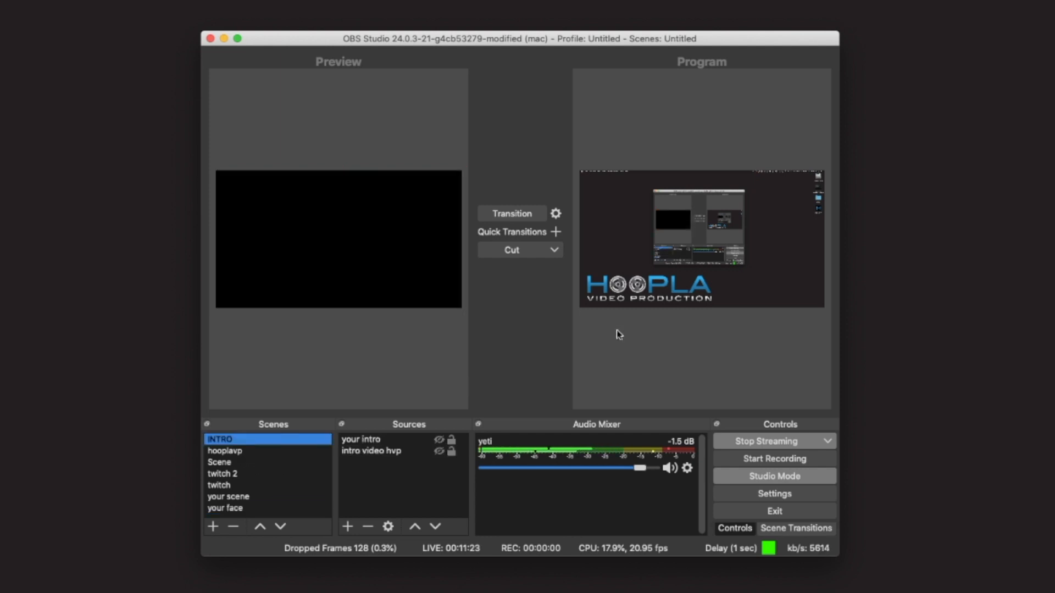
{"action": "left_click", "coordinate": [523, 216]}
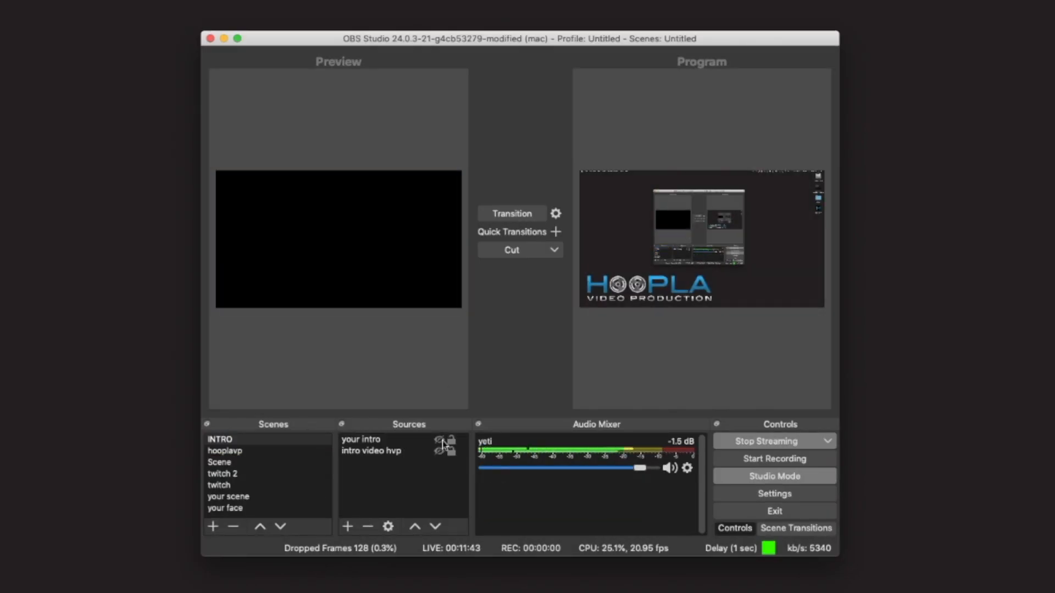
{"action": "left_click", "coordinate": [439, 440]}
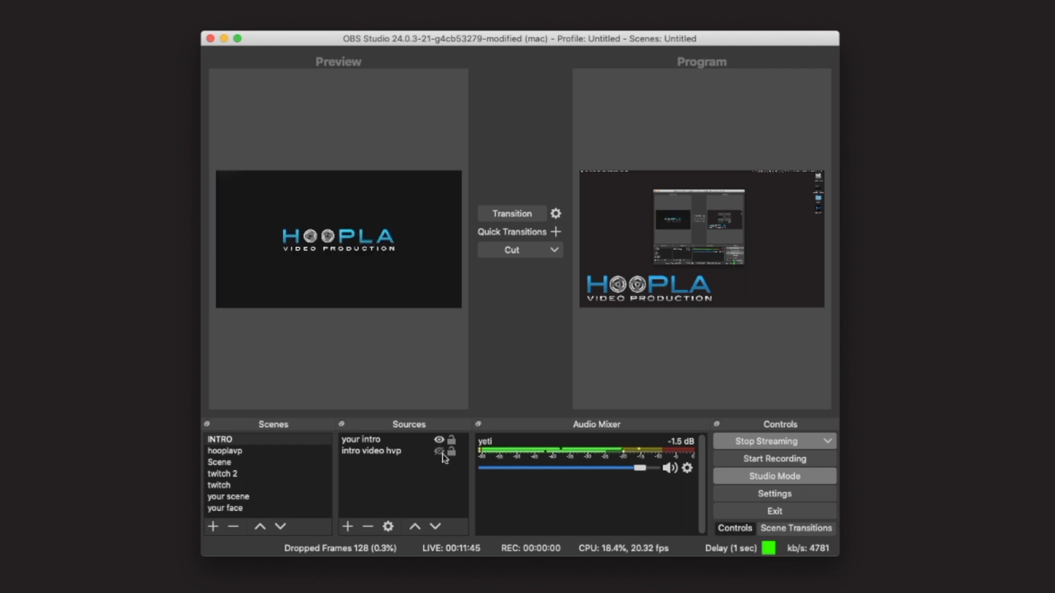
{"action": "left_click", "coordinate": [440, 452]}
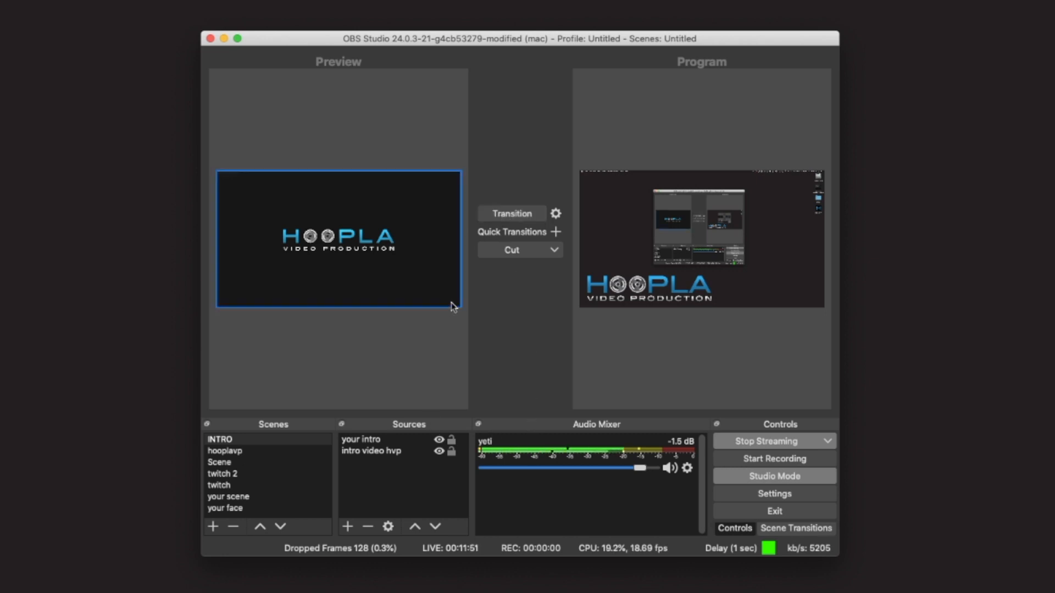
{"action": "left_click", "coordinate": [514, 216]}
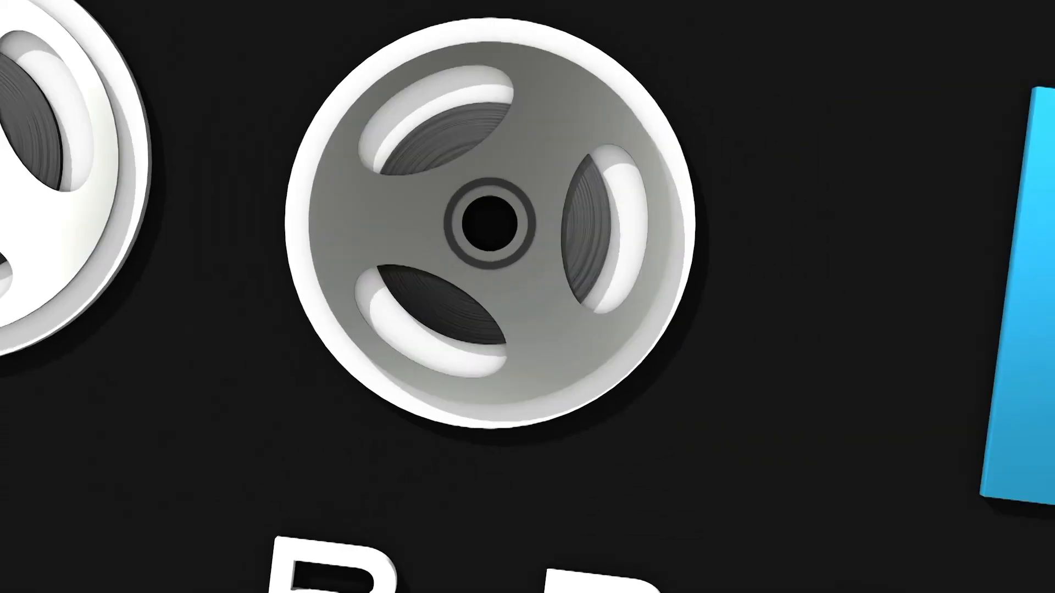